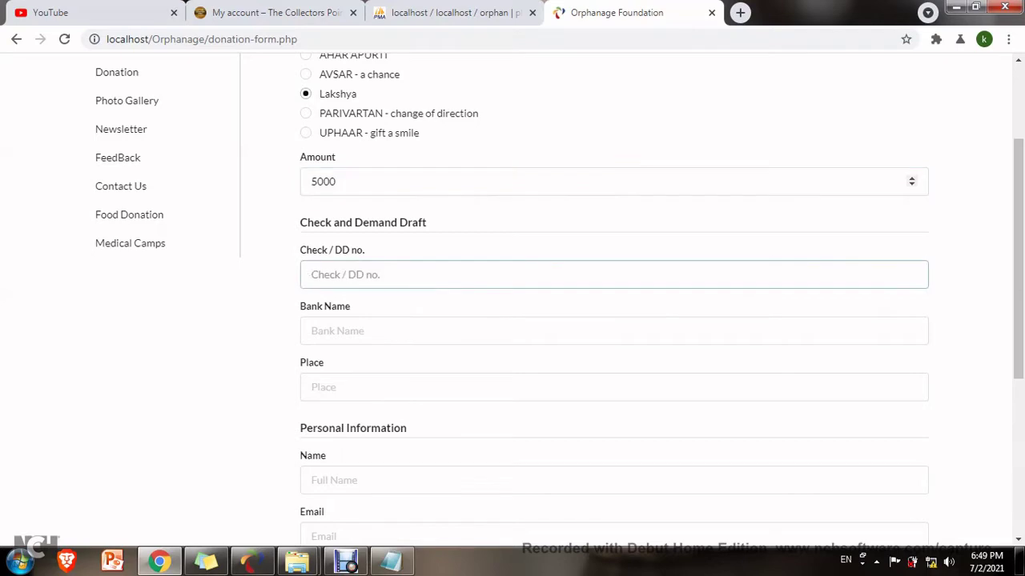
Enter the cheque number, with State Bank as bank name and Vellore as place.
{"action": "key", "text": "BackSpace"}
{"action": "key", "text": "Tab"}
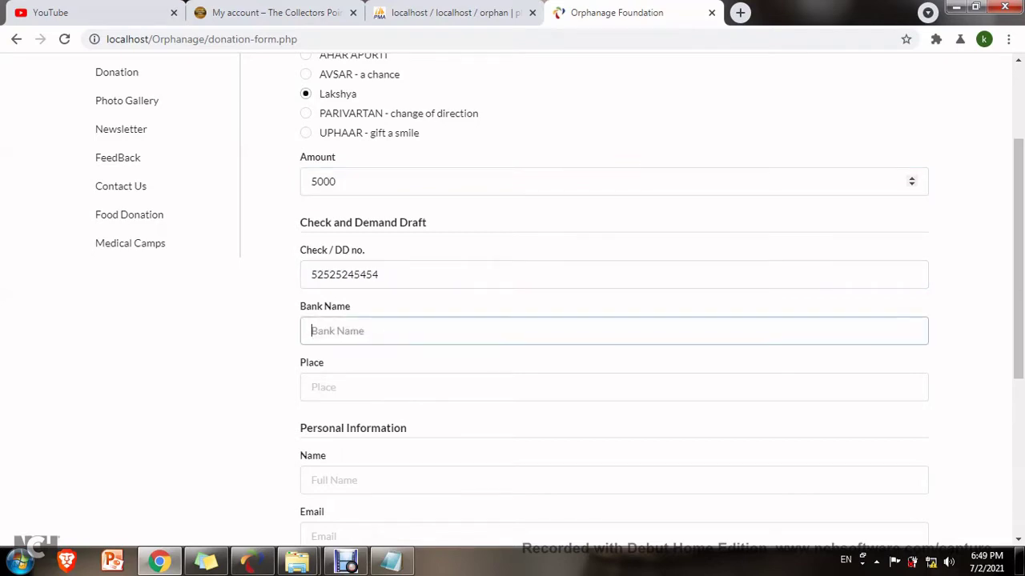
{"action": "key", "text": "Tab"}
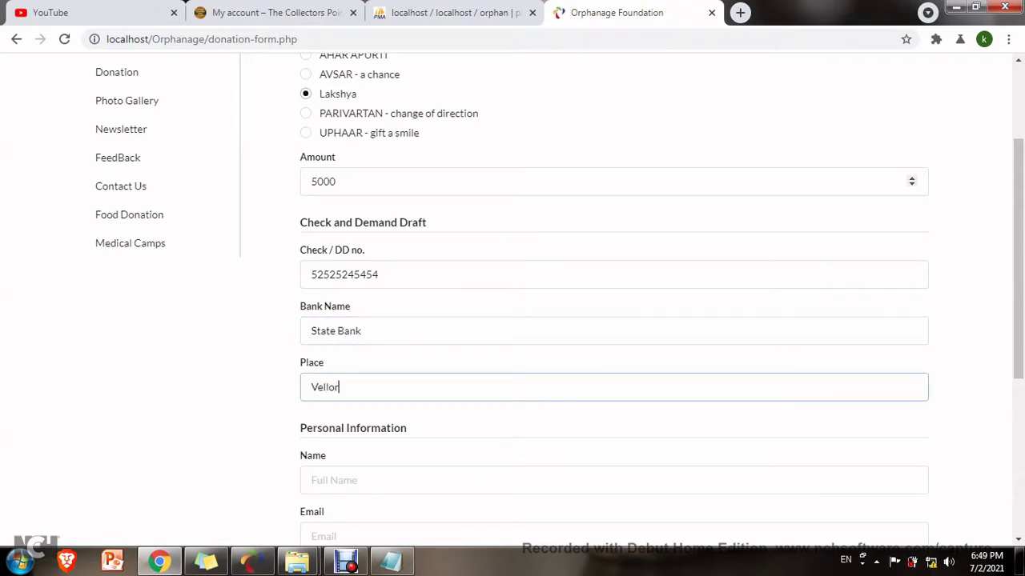
{"action": "key", "text": "Tab"}
Fill in the donor's name, email, phone and address, then submit and confirm the alert.
{"action": "type", "text": "maya"}
{"action": "key", "text": "Tab"}
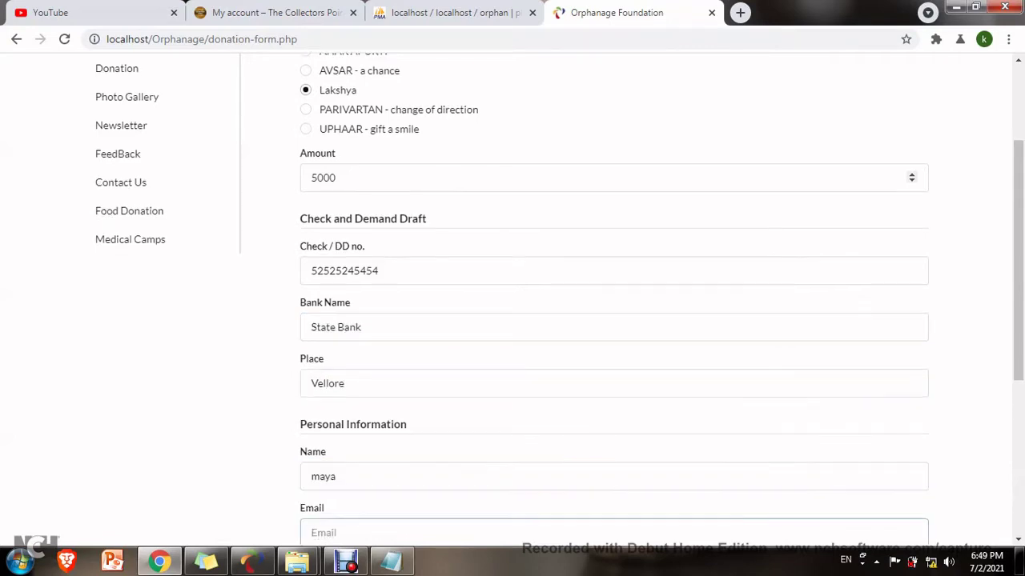
{"action": "key", "text": "Tab"}
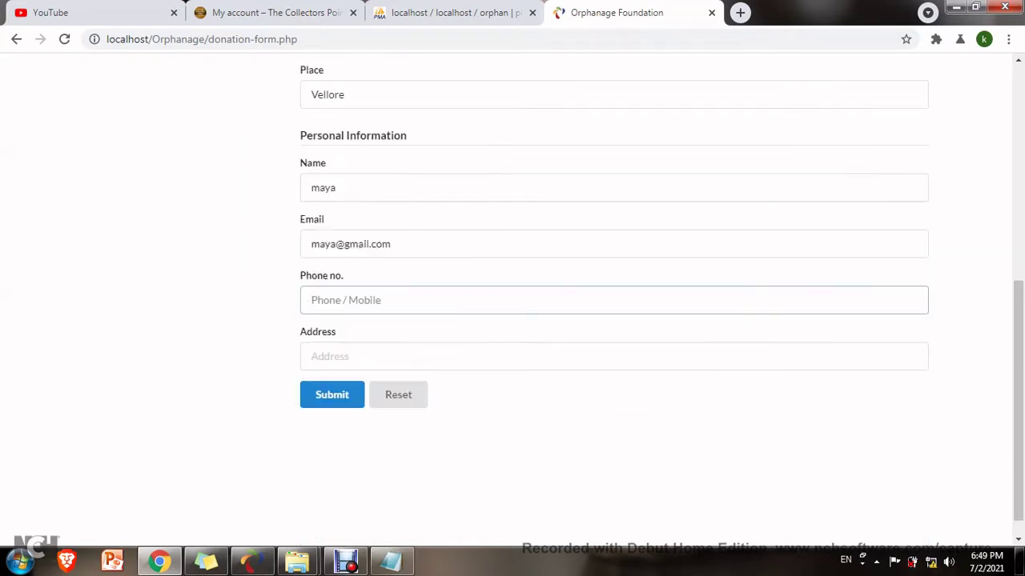
{"action": "key", "text": "Tab"}
{"action": "type", "text": "Vellore"}
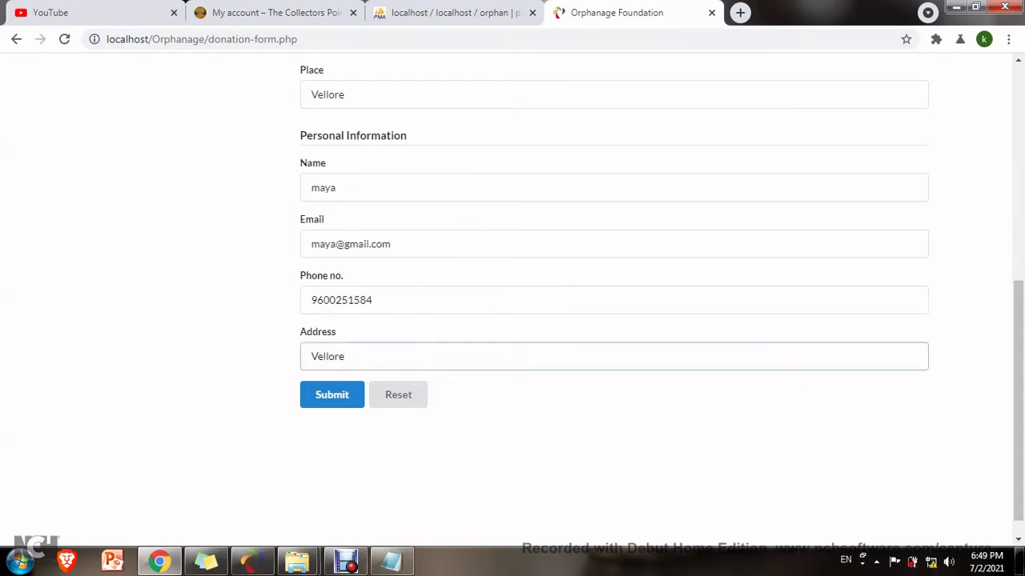
{"action": "key", "text": "Tab"}
{"action": "key", "text": "Return"}
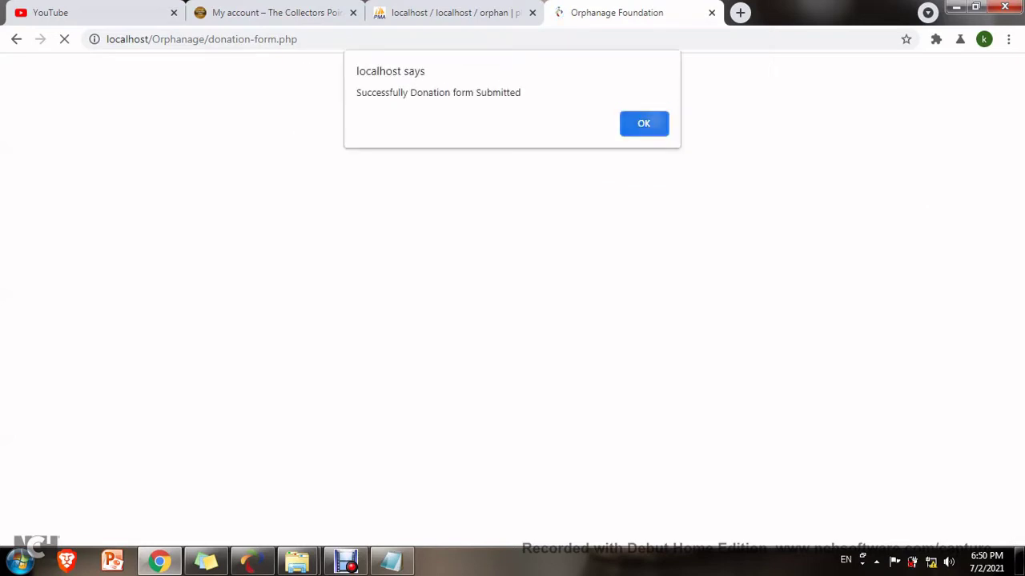
{"action": "key", "text": "Return"}
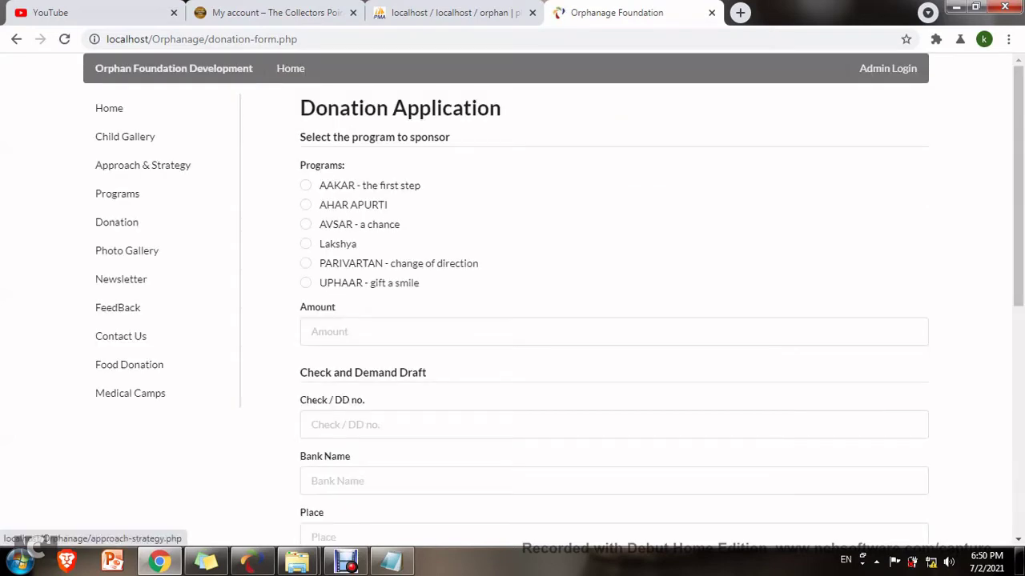
Go to the not-sponsored children's Food Donate page and start a contribution.
{"action": "left_click", "coordinate": [125, 136]}
{"action": "left_click", "coordinate": [482, 147]}
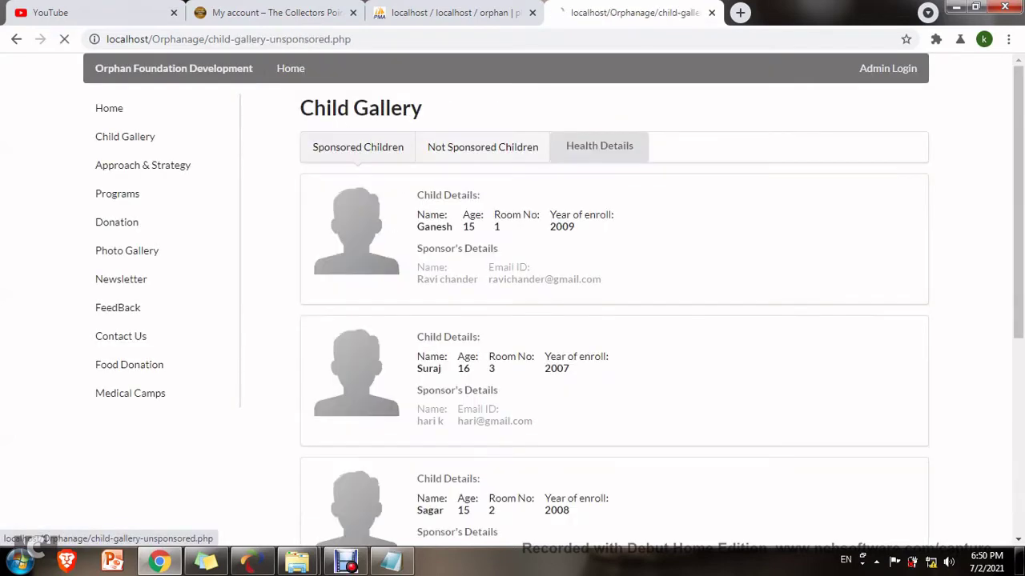
{"action": "left_click", "coordinate": [536, 260]}
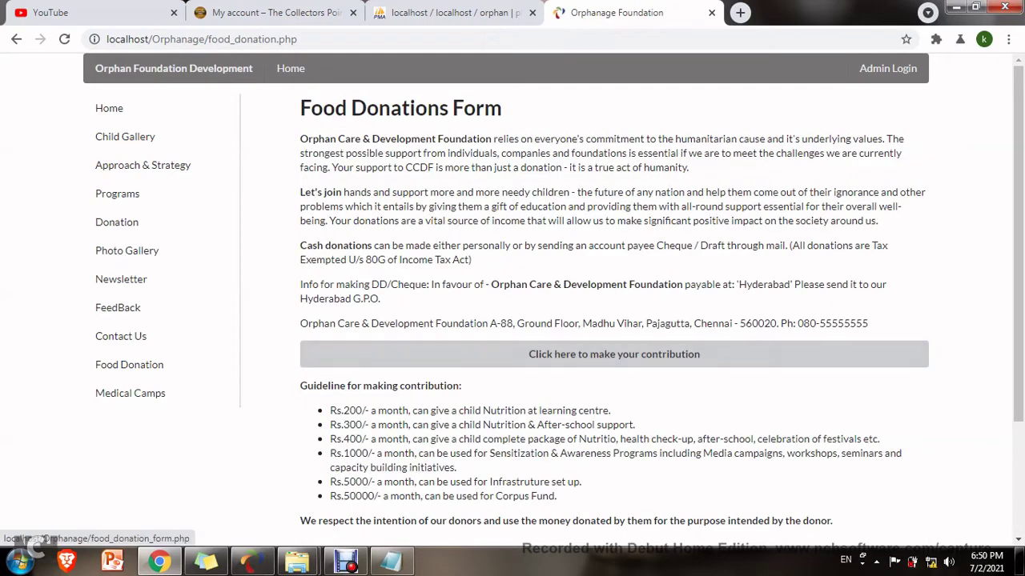
{"action": "scroll", "coordinate": [537, 260], "scroll_direction": "down", "scroll_amount": 3}
{"action": "left_click", "coordinate": [614, 199]}
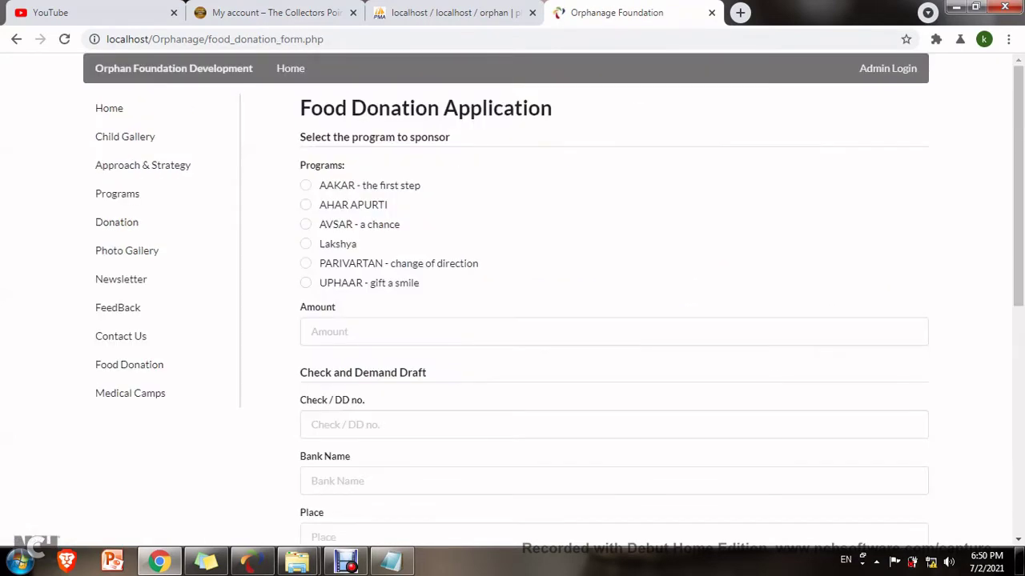
Choose UPHAAR with amount 3000, the cheque number, Uco Bank and place Vellore.
{"action": "left_click", "coordinate": [305, 283]}
{"action": "left_click", "coordinate": [614, 331]}
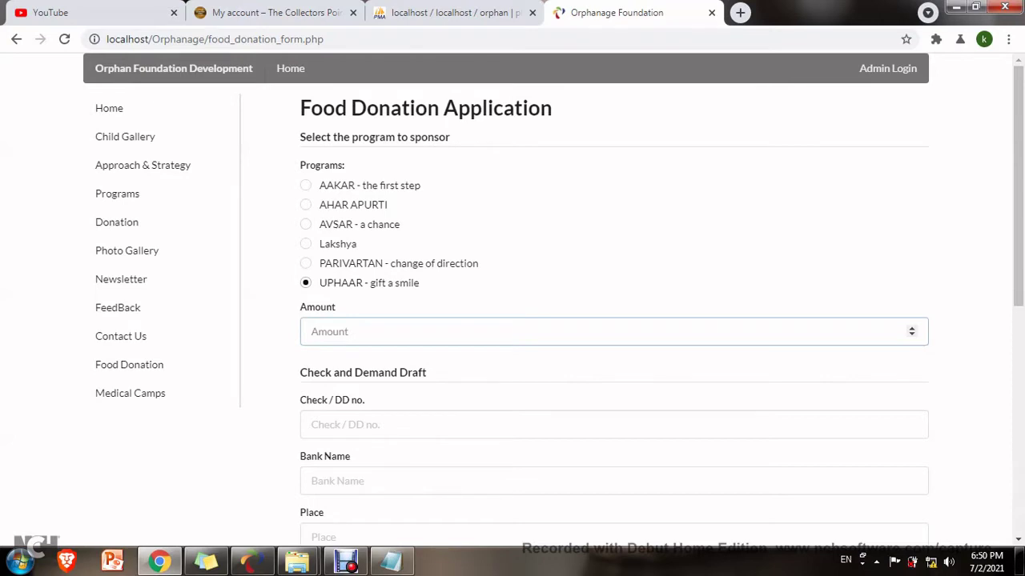
{"action": "type", "text": "3000"}
{"action": "left_click", "coordinate": [311, 424]}
{"action": "type", "text": "85"}
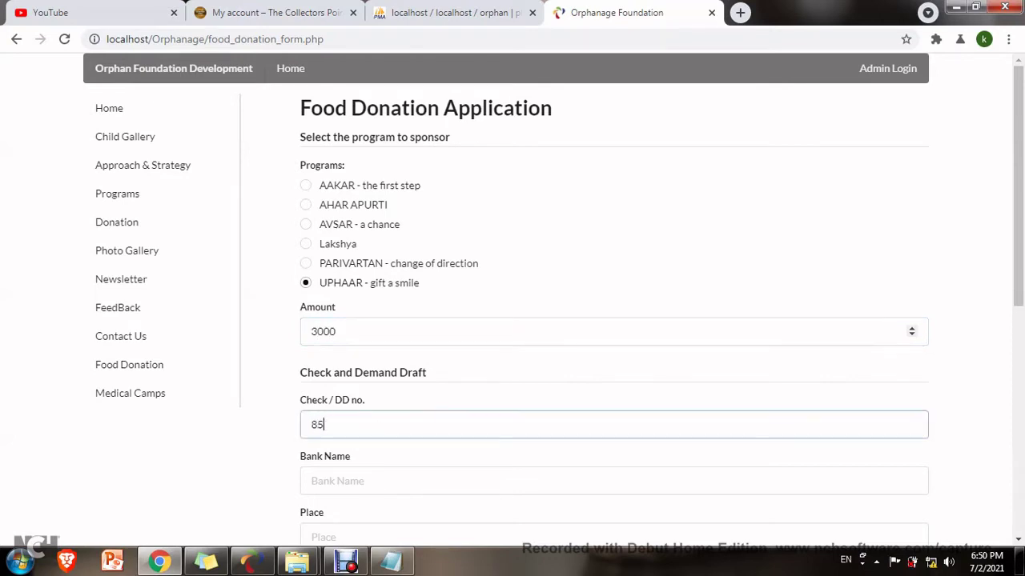
{"action": "type", "text": "854545412"}
{"action": "key", "text": "Tab"}
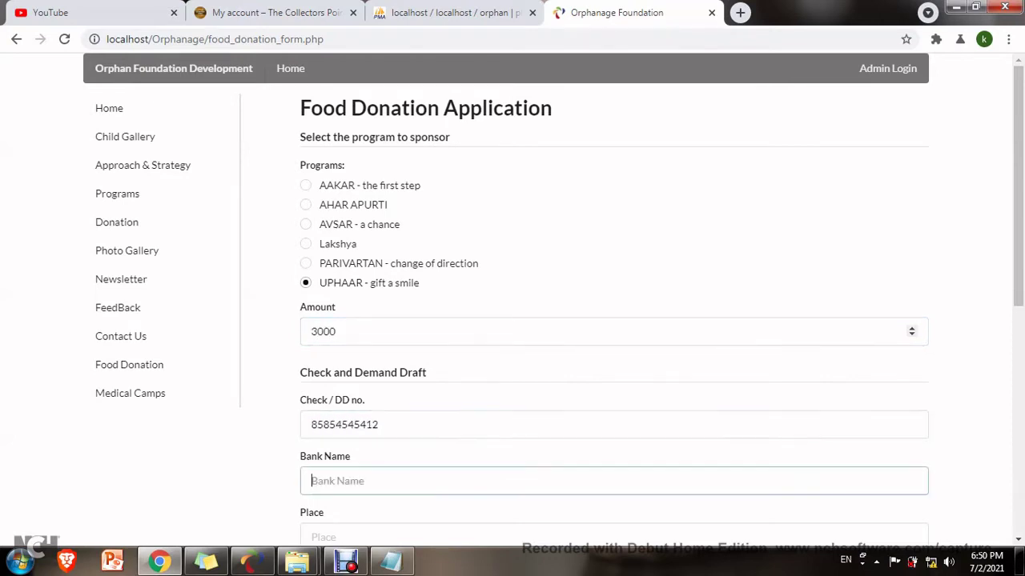
{"action": "scroll", "coordinate": [513, 320], "scroll_direction": "down", "scroll_amount": 3}
{"action": "type", "text": "Uco Bank"}
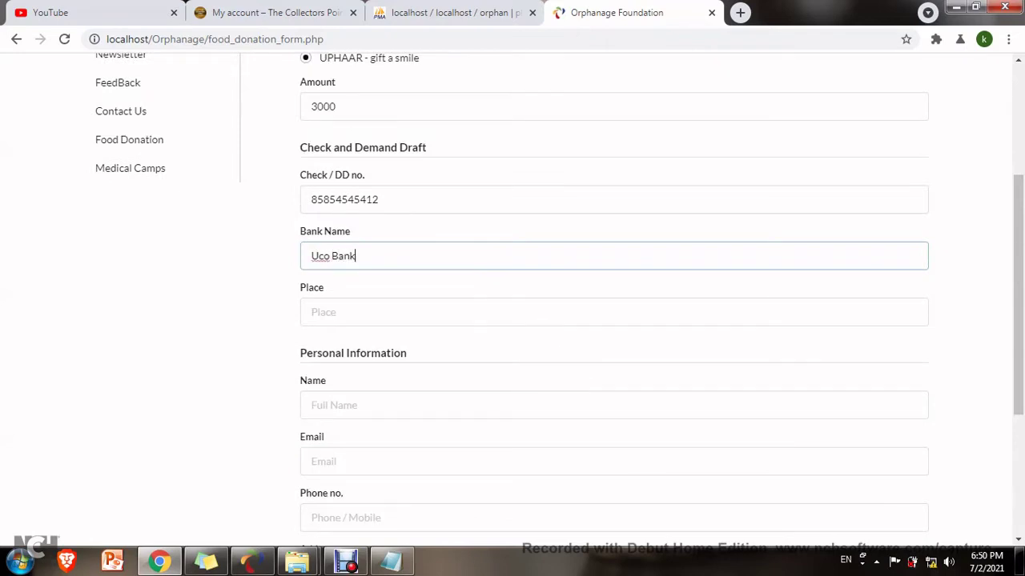
{"action": "key", "text": "Tab"}
{"action": "type", "text": "Vellore"}
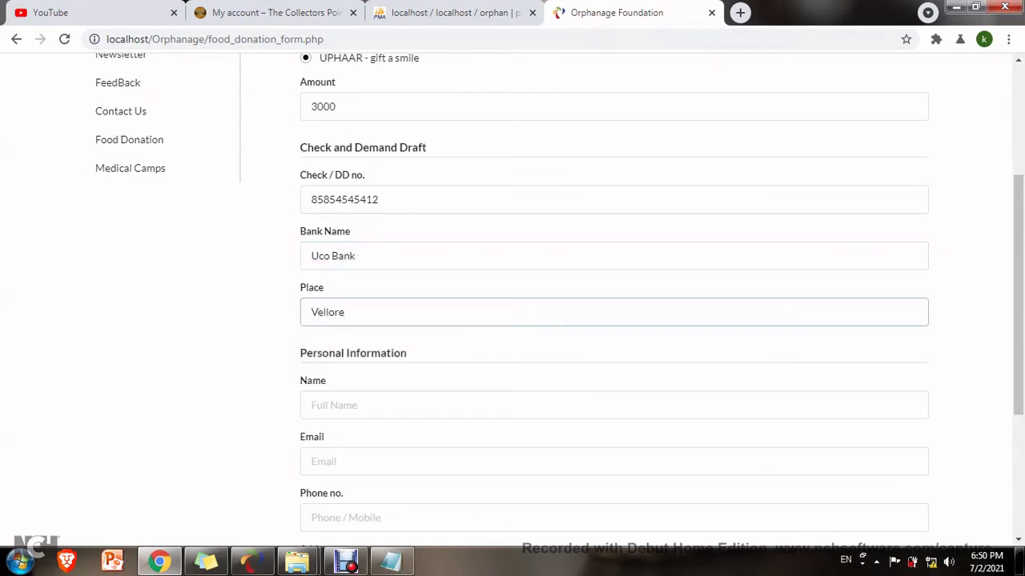
Fill in the donor's name and email from the suggestions.
{"action": "key", "text": "Tab"}
{"action": "type", "text": "Ko"}
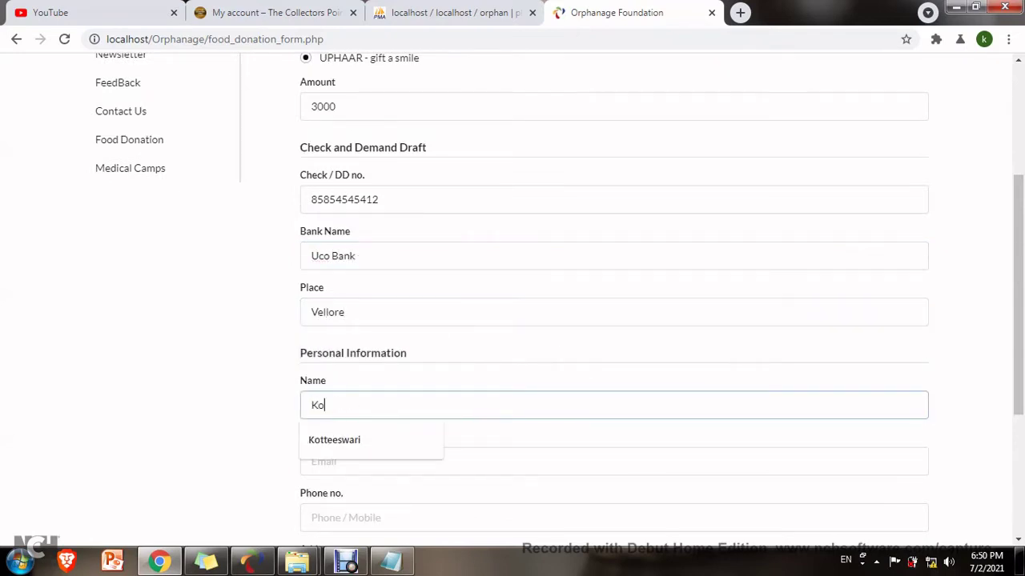
{"action": "type", "text": "tte"}
{"action": "key", "text": "Down"}
{"action": "key", "text": "Tab"}
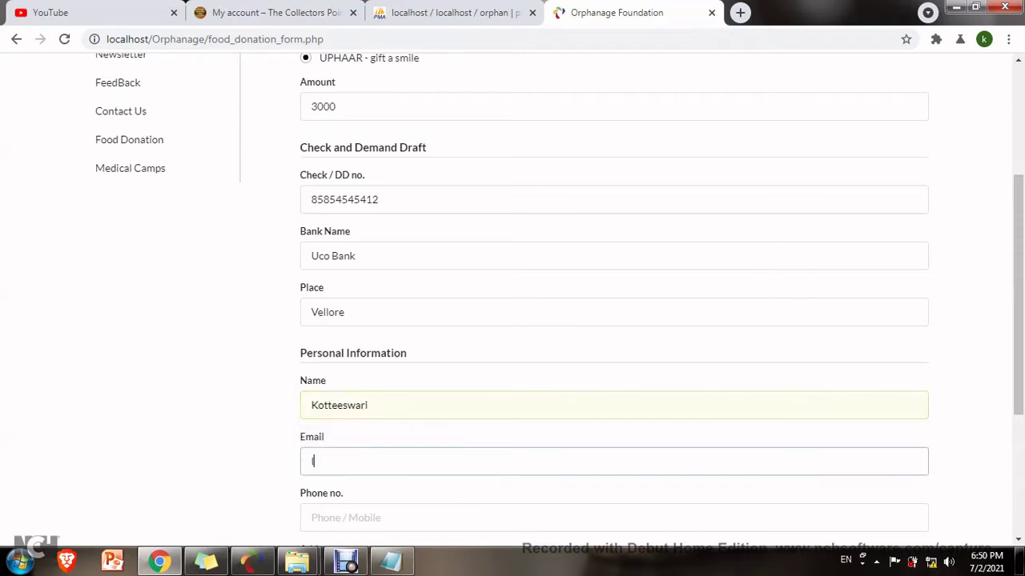
{"action": "type", "text": "kottes"}
{"action": "key", "text": "Down"}
{"action": "key", "text": "Return"}
{"action": "key", "text": "Tab"}
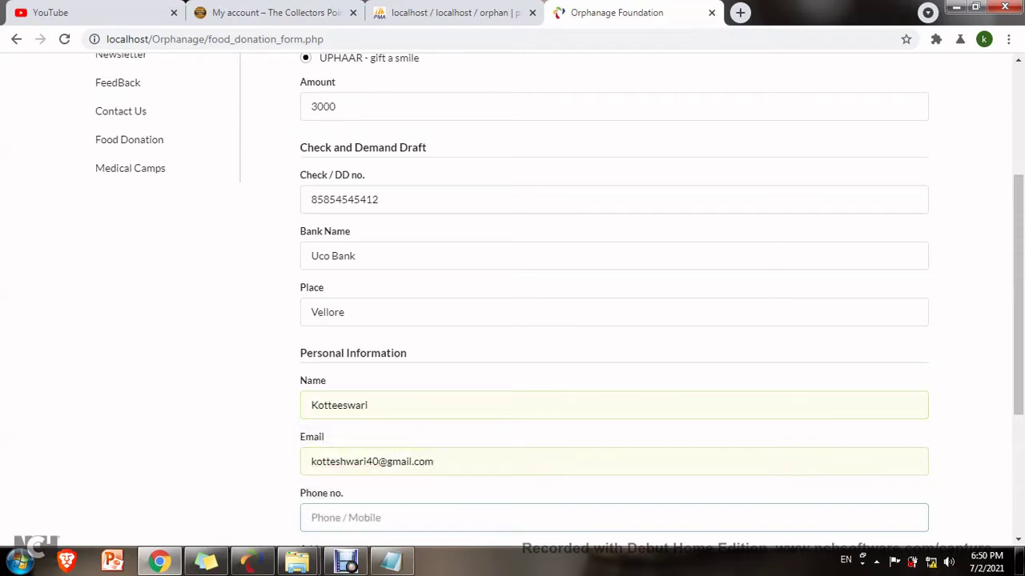
Add the donor's phone and address, then submit and dismiss the success alert.
{"action": "scroll", "coordinate": [613, 320], "scroll_direction": "down", "scroll_amount": 2}
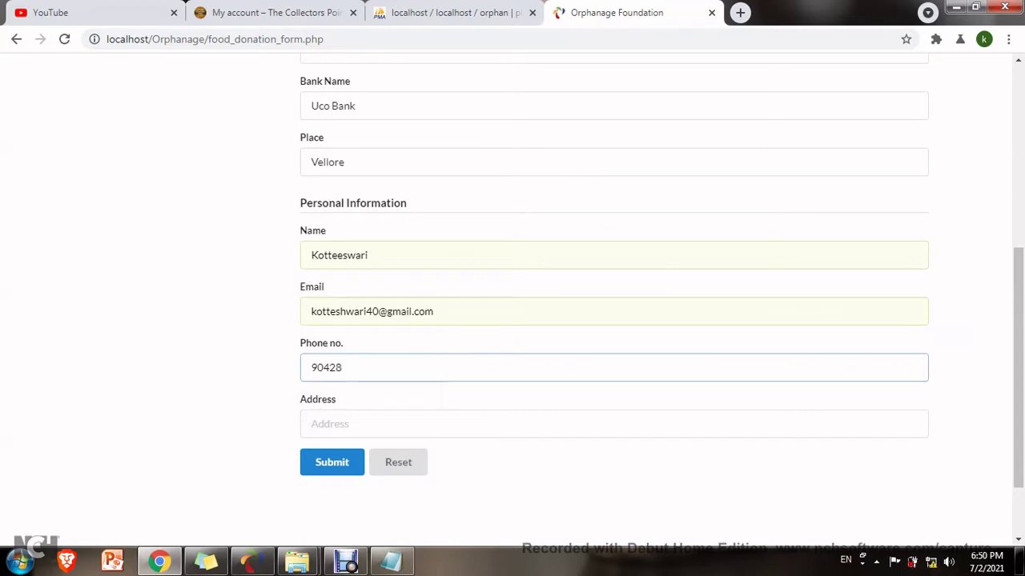
{"action": "key", "text": "Tab"}
{"action": "type", "text": "V"}
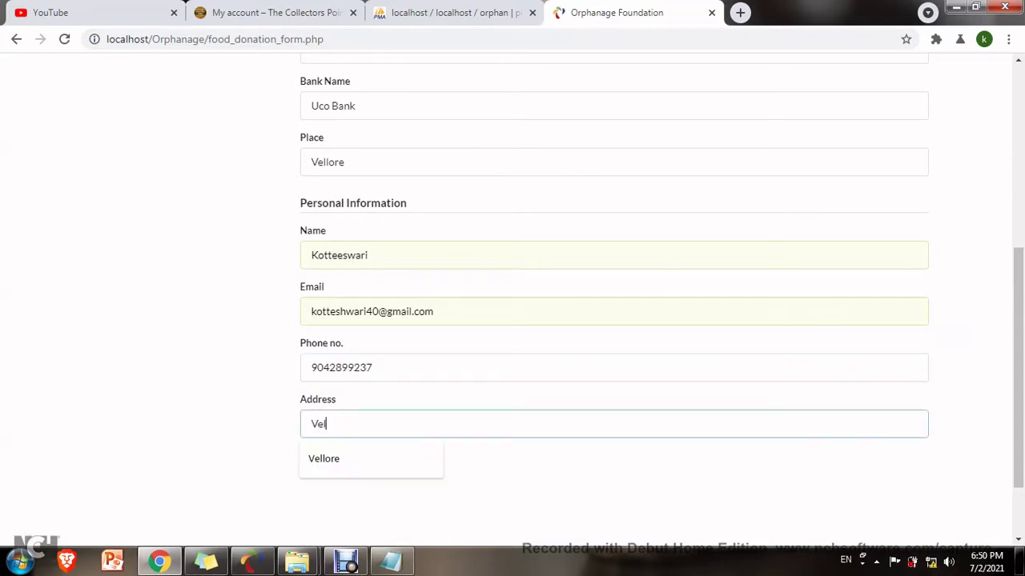
{"action": "type", "text": "ellore"}
{"action": "key", "text": "Tab"}
{"action": "key", "text": "Return"}
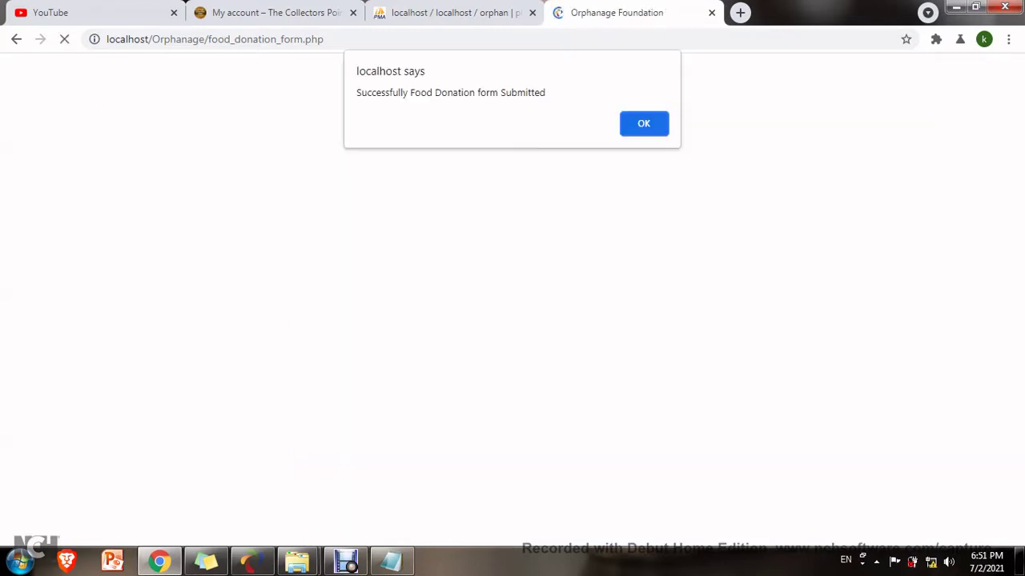
{"action": "key", "text": "Return"}
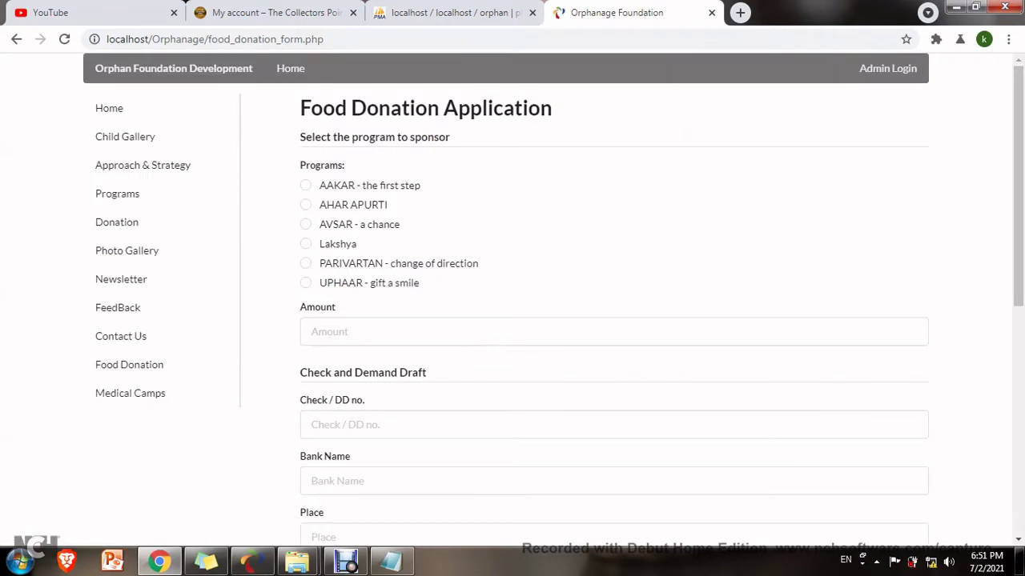
Start sponsoring the first not-sponsored child with a one-year sponsorship.
{"action": "left_click", "coordinate": [125, 136]}
{"action": "left_click", "coordinate": [483, 147]}
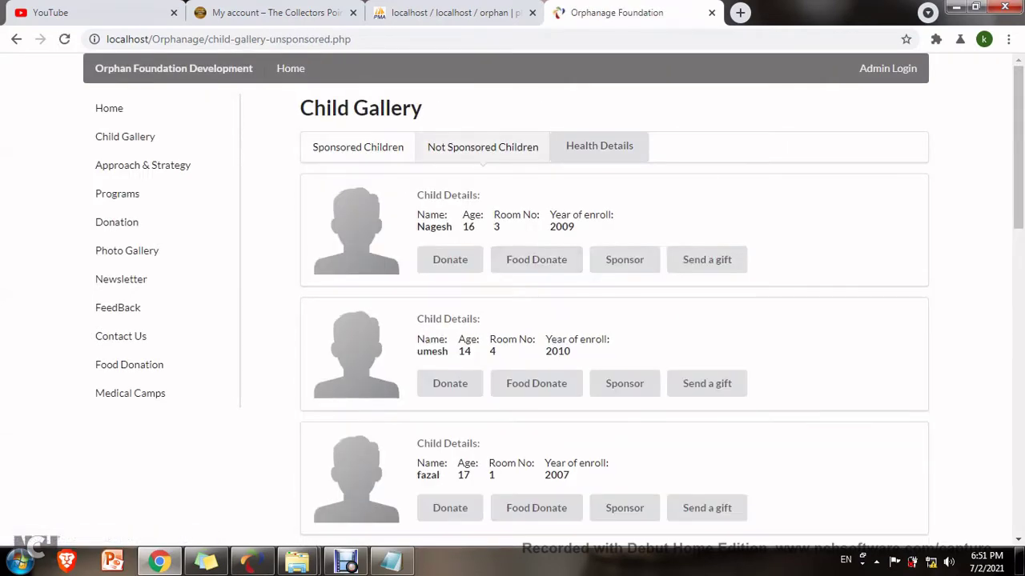
{"action": "left_click", "coordinate": [624, 258]}
{"action": "scroll", "coordinate": [624, 258], "scroll_direction": "down", "scroll_amount": 3}
{"action": "left_click", "coordinate": [454, 213]}
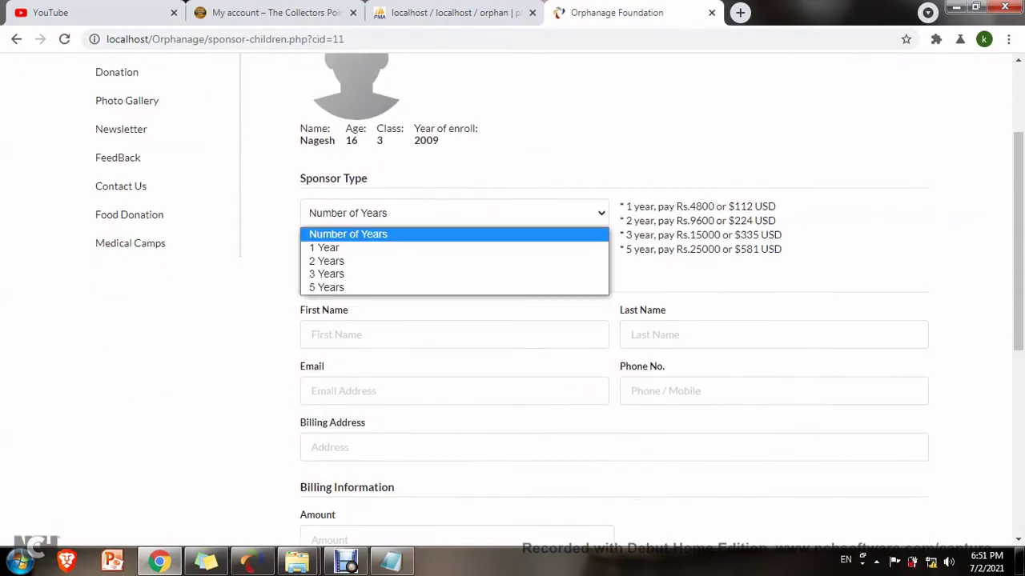
{"action": "left_click", "coordinate": [337, 245]}
Enter the sponsor's first and last name, email, phone and billing address.
{"action": "key", "text": "Tab"}
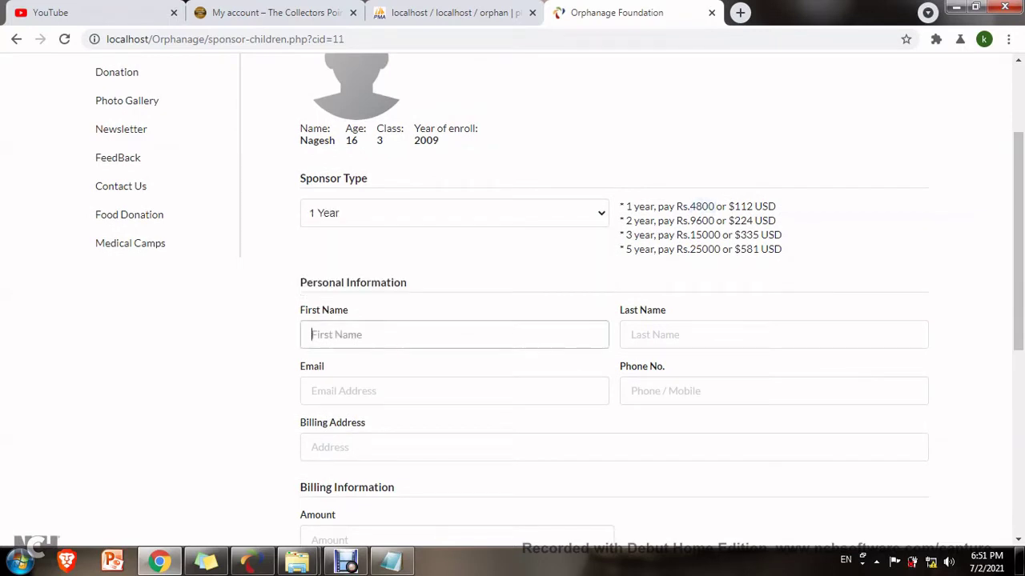
{"action": "type", "text": "Pandiyan"}
{"action": "key", "text": "Tab"}
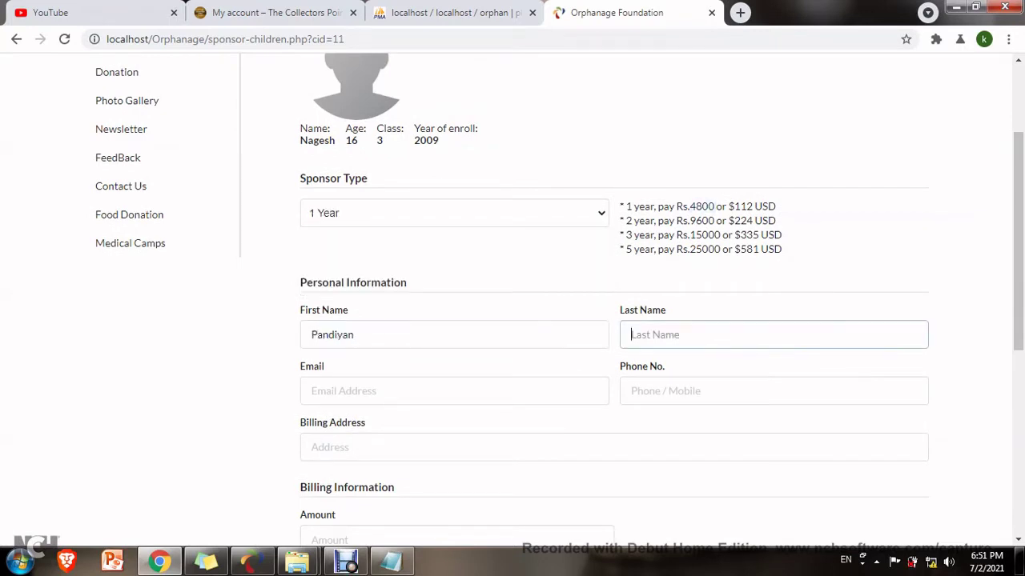
{"action": "type", "text": "V"}
{"action": "key", "text": "Tab"}
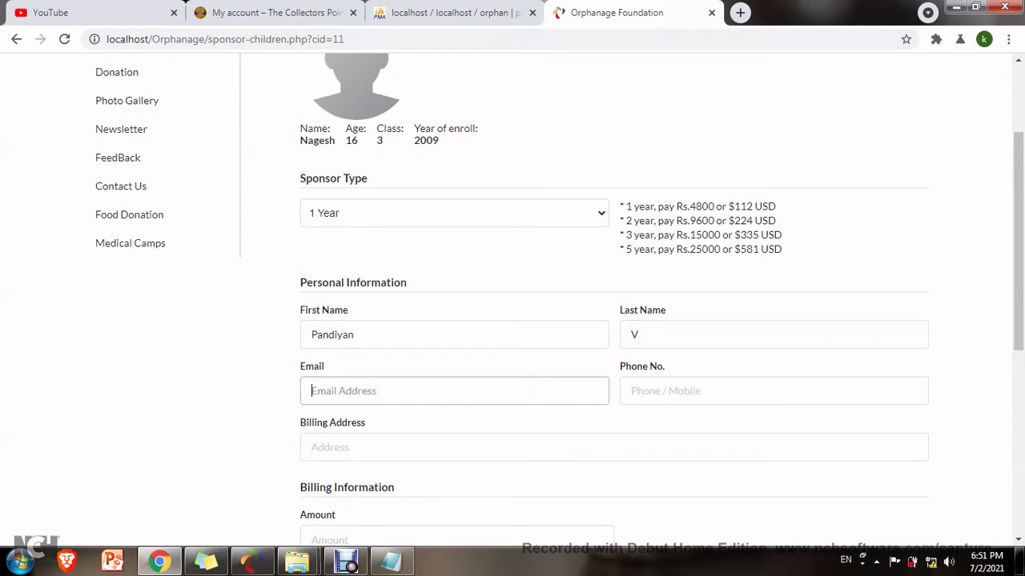
{"action": "key", "text": "Tab"}
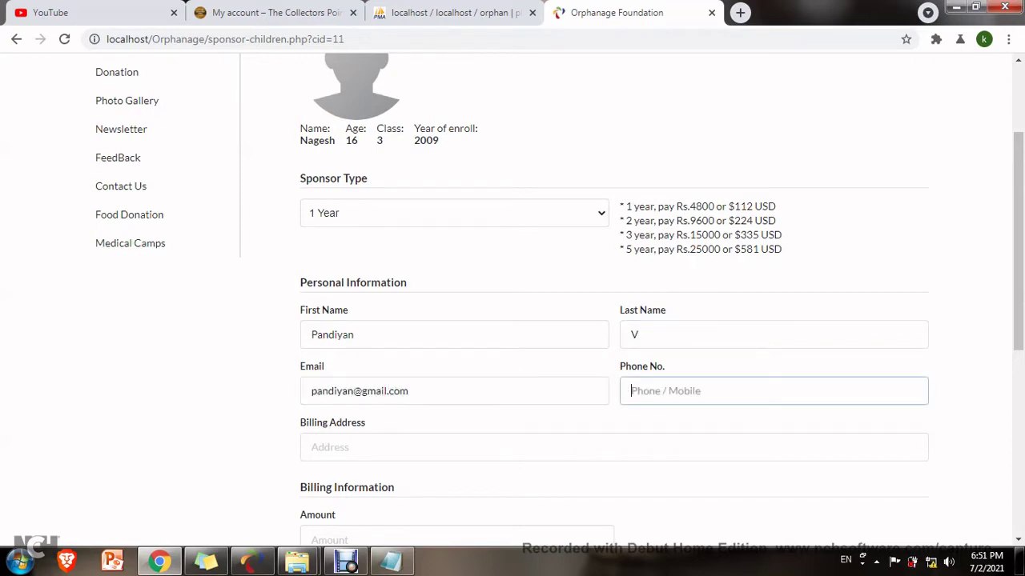
{"action": "key", "text": "Tab"}
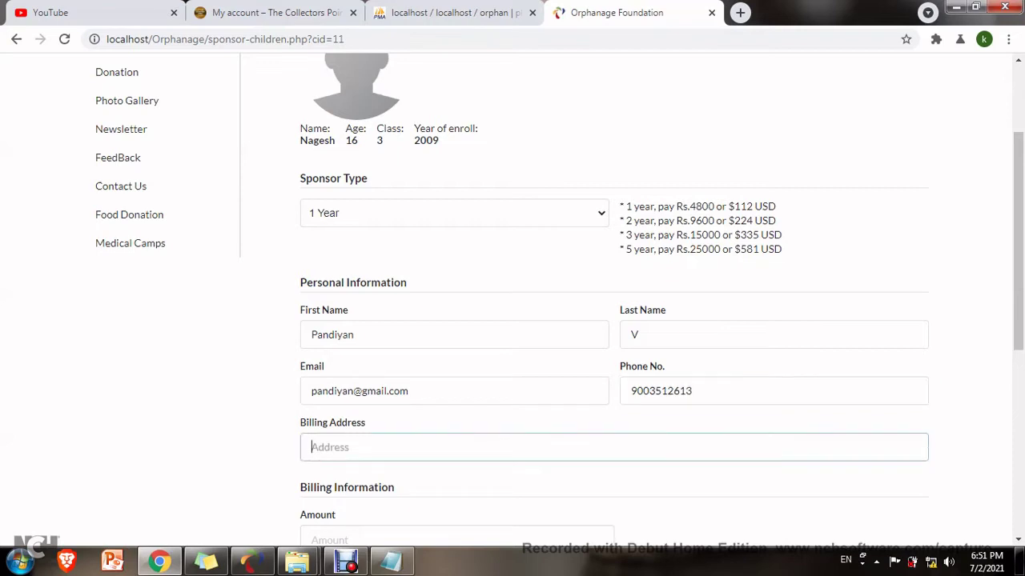
{"action": "type", "text": "Vellore"}
Set amount 4800 and the cheque number, then submit the sponsorship.
{"action": "key", "text": "Tab"}
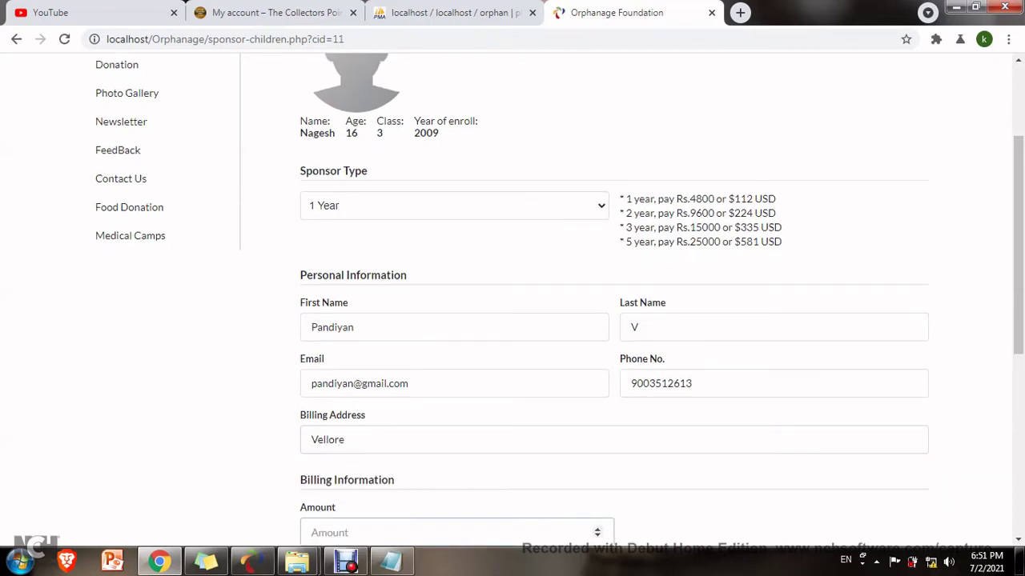
{"action": "type", "text": "48"}
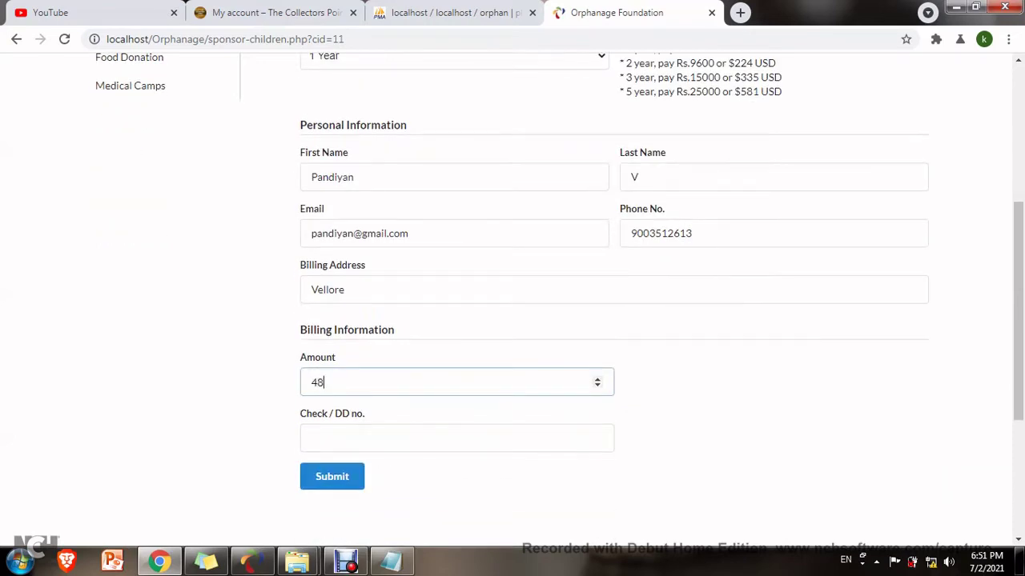
{"action": "type", "text": "00"}
{"action": "key", "text": "Tab"}
{"action": "type", "text": "5"}
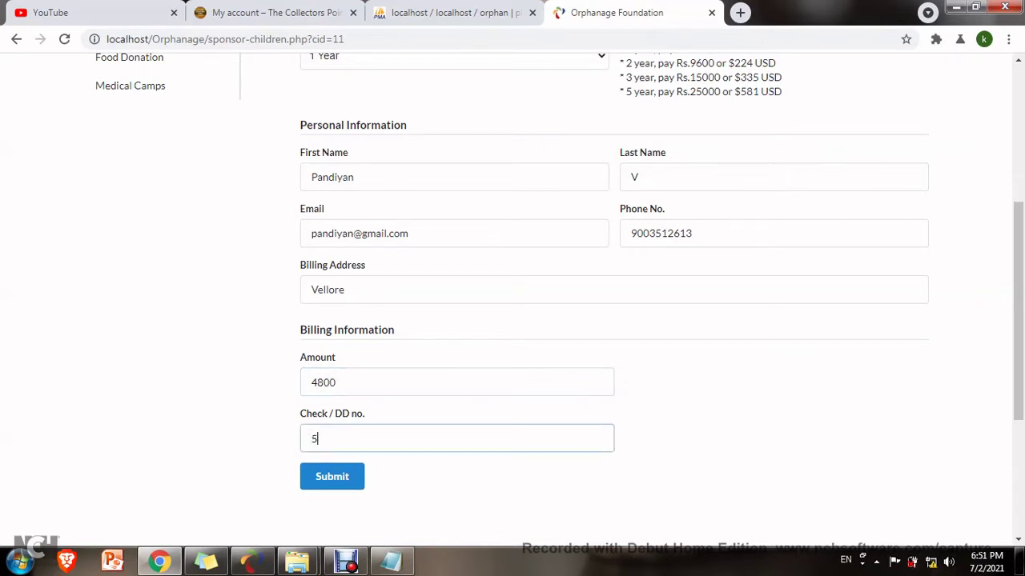
{"action": "type", "text": "656221141"}
{"action": "key", "text": "Tab"}
{"action": "key", "text": "Return"}
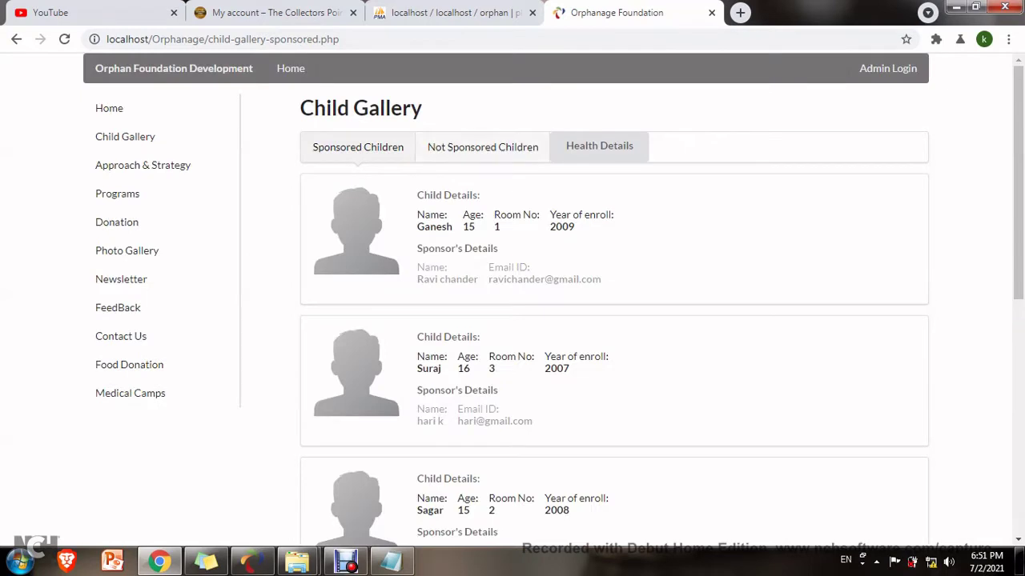
Open a not-sponsored child's gift form with gift type Dress dated 07/05/2021.
{"action": "left_click", "coordinate": [482, 146]}
{"action": "left_click", "coordinate": [707, 258]}
{"action": "left_click", "coordinate": [613, 235]}
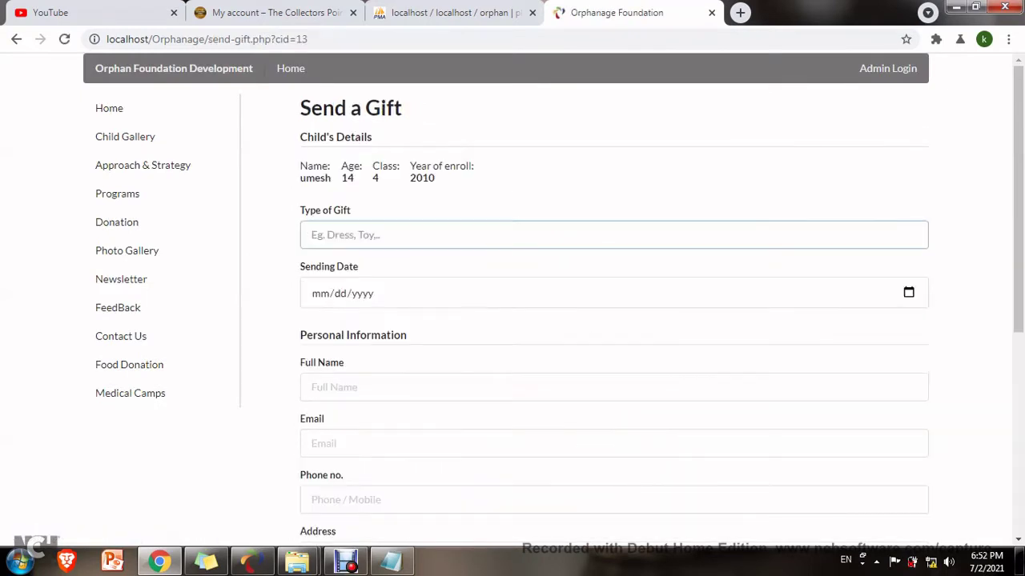
{"action": "type", "text": "Dress"}
{"action": "key", "text": "Tab"}
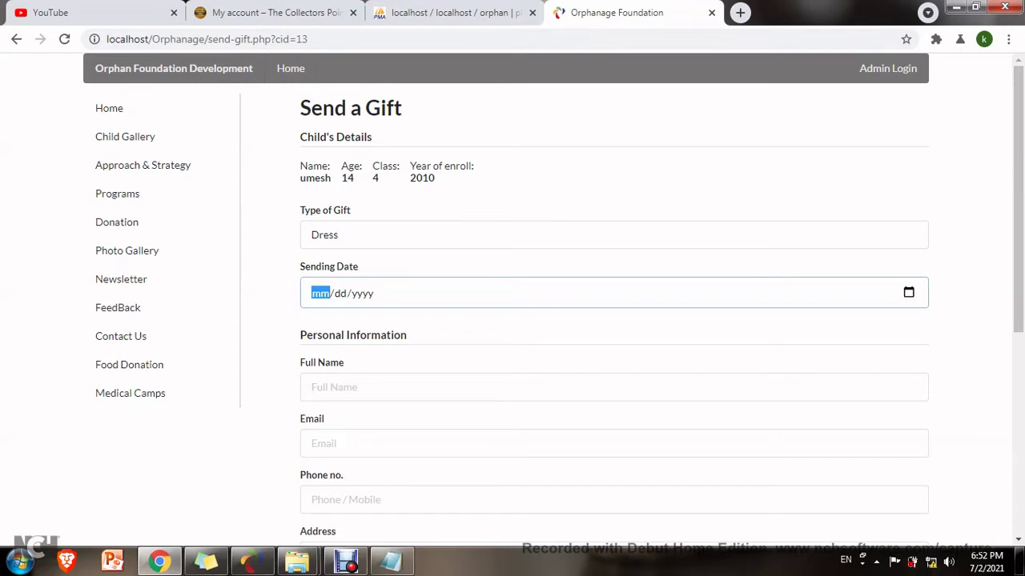
{"action": "type", "text": "07052020"}
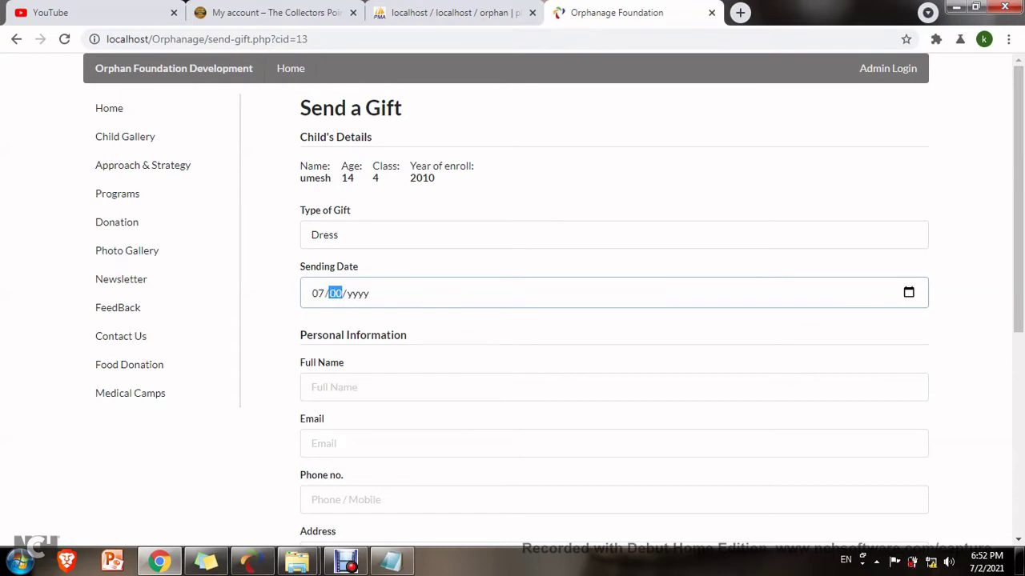
{"action": "type", "text": "20"}
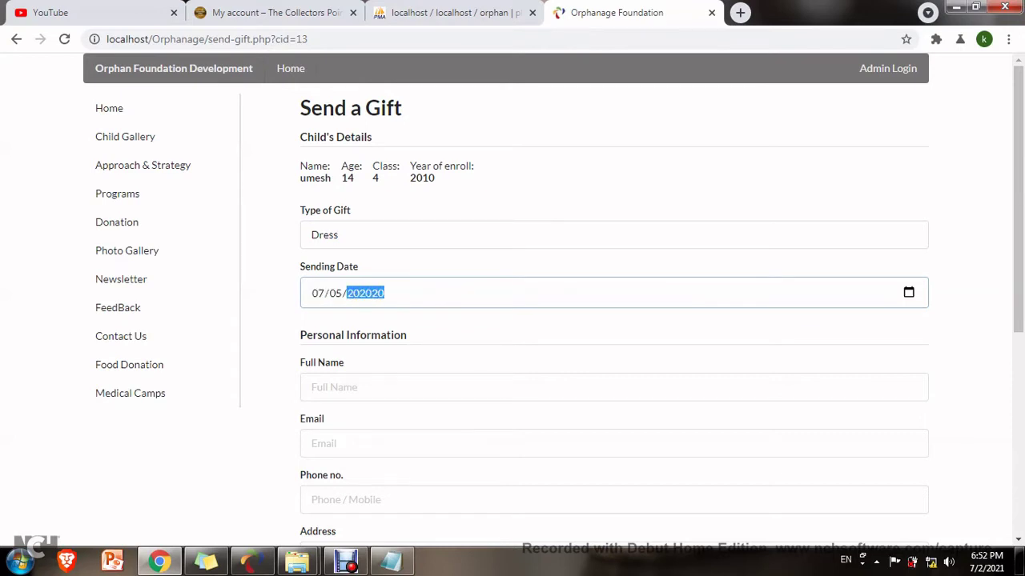
{"action": "type", "text": "2021"}
{"action": "key", "text": "Tab"}
Fill the sender's name, email, phone and address, submit the gift, and go to Programs.
{"action": "type", "text": "p"}
{"action": "key", "text": "BackSpace"}
{"action": "key", "text": "BackSpace"}
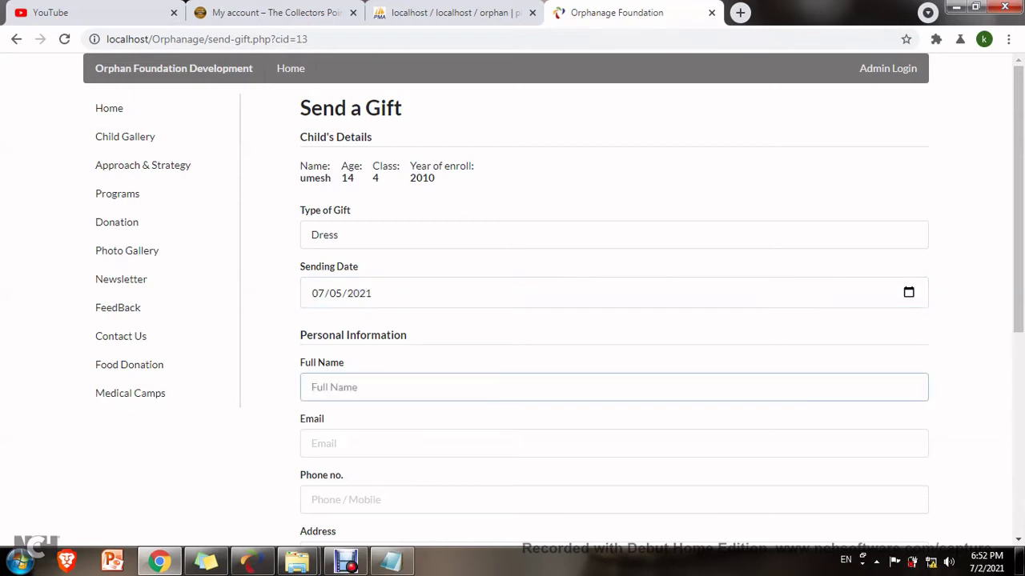
{"action": "type", "text": "kani"}
{"action": "key", "text": "Tab"}
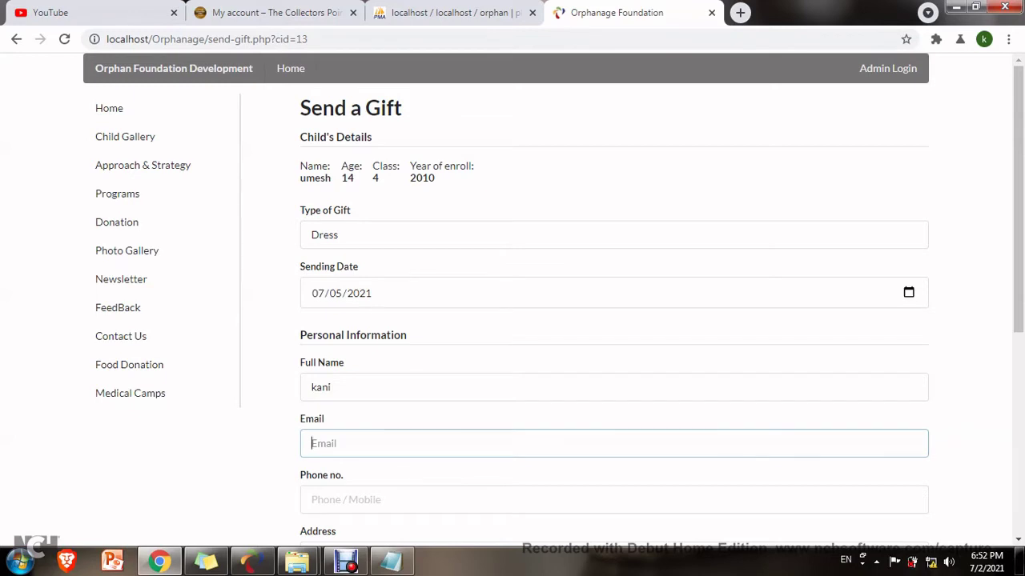
{"action": "key", "text": "Tab"}
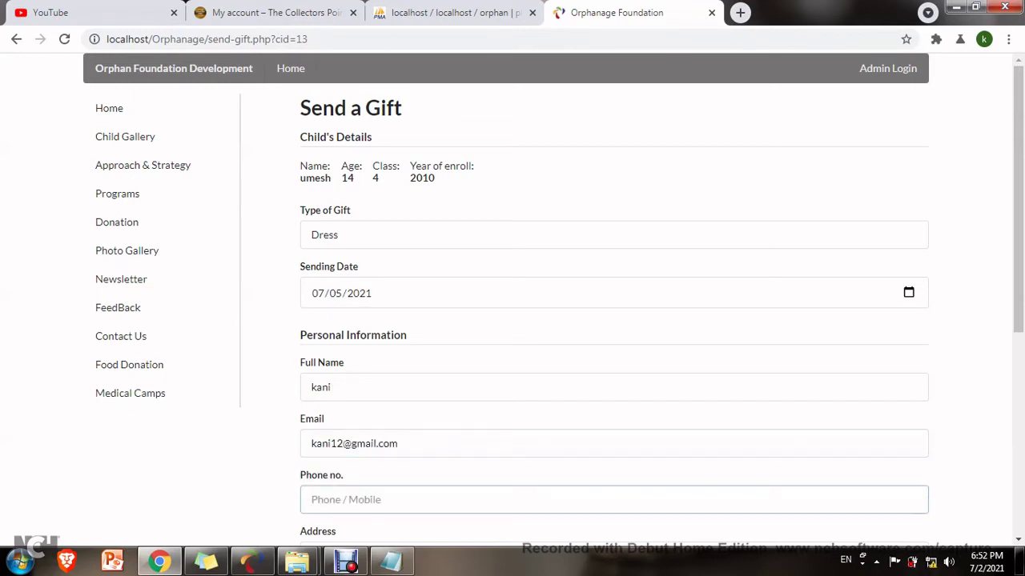
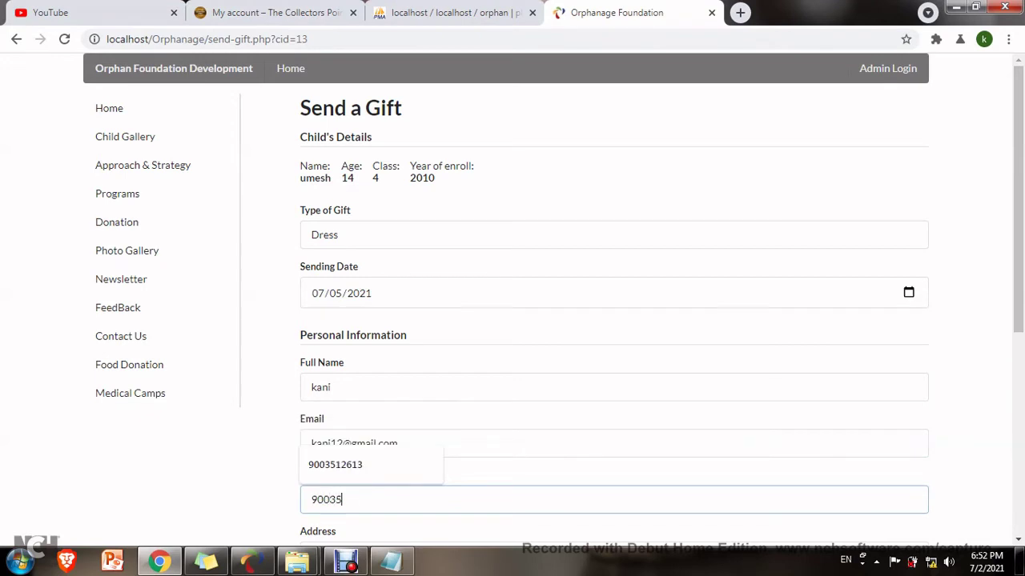
{"action": "key", "text": "Tab"}
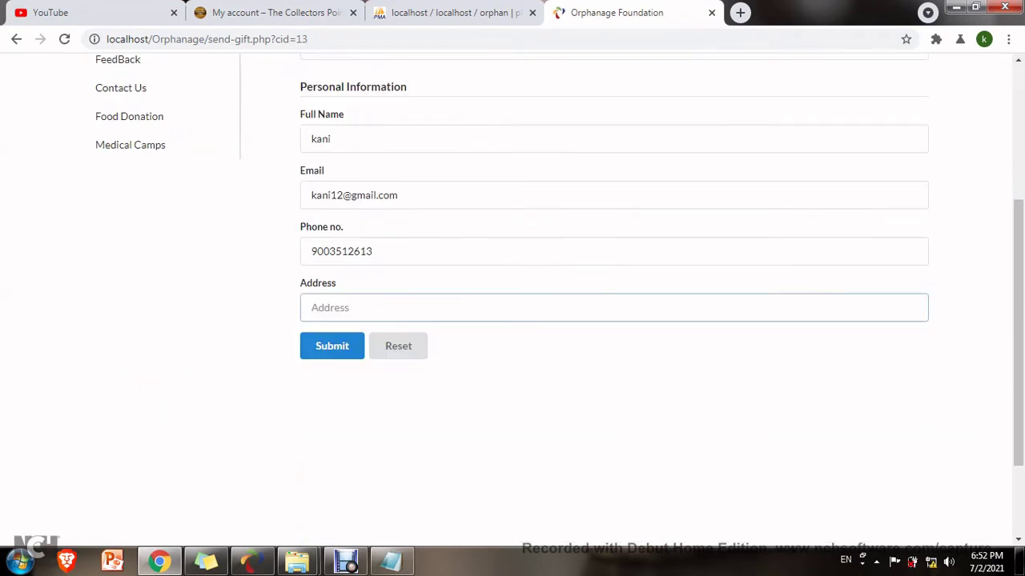
{"action": "type", "text": "Vellore"}
{"action": "key", "text": "Tab"}
{"action": "key", "text": "Return"}
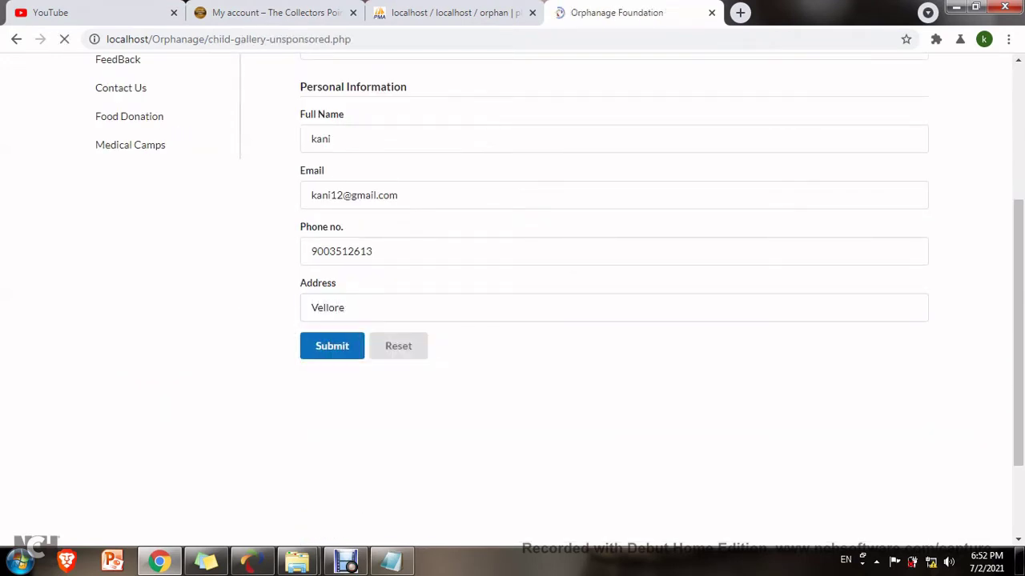
{"action": "left_click", "coordinate": [141, 164]}
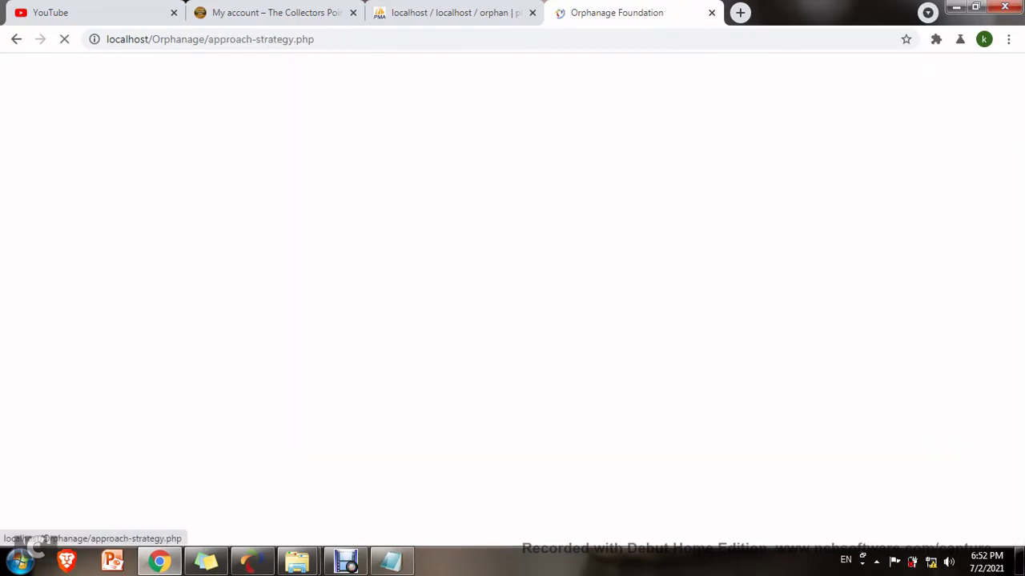
{"action": "left_click", "coordinate": [117, 194]}
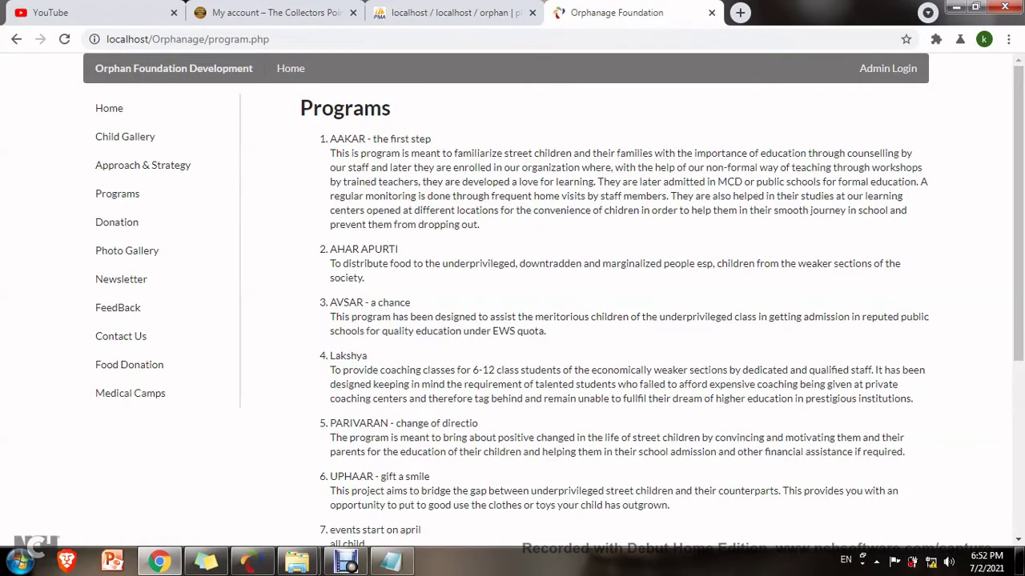
Open the donation application, choosing the AAKAR programme with amount 6000.
{"action": "left_click", "coordinate": [117, 222]}
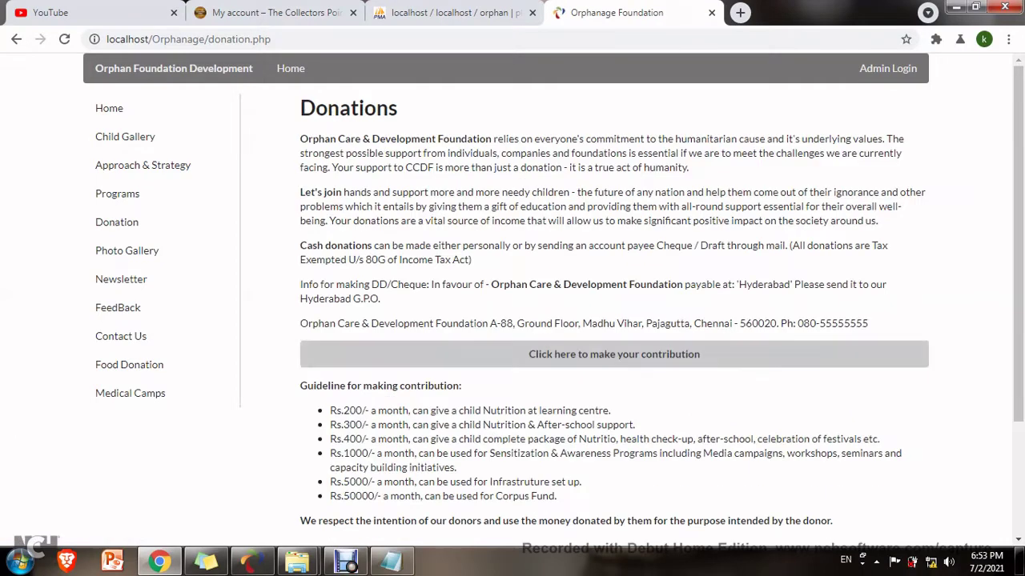
{"action": "left_click", "coordinate": [614, 355]}
{"action": "scroll", "coordinate": [613, 240], "scroll_direction": "down", "scroll_amount": 5}
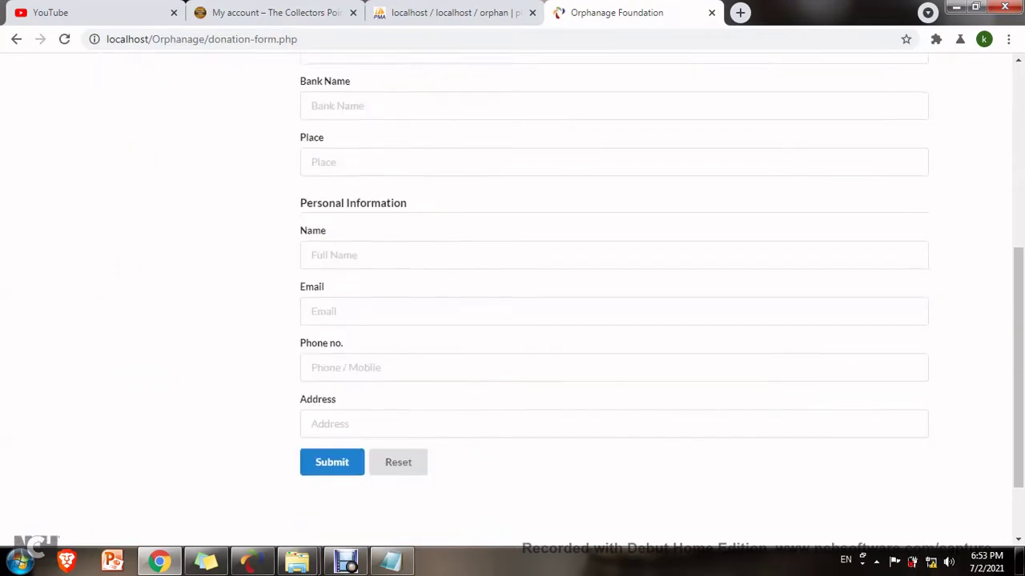
{"action": "scroll", "coordinate": [614, 241], "scroll_direction": "up", "scroll_amount": 4}
{"action": "scroll", "coordinate": [614, 240], "scroll_direction": "up", "scroll_amount": 1}
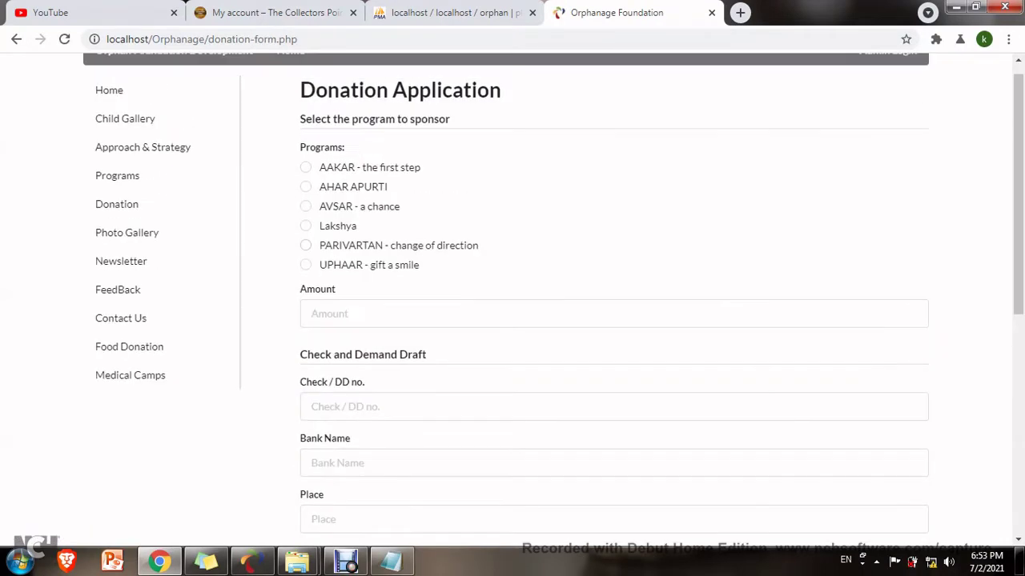
{"action": "left_click", "coordinate": [305, 167]}
{"action": "left_click", "coordinate": [614, 313]}
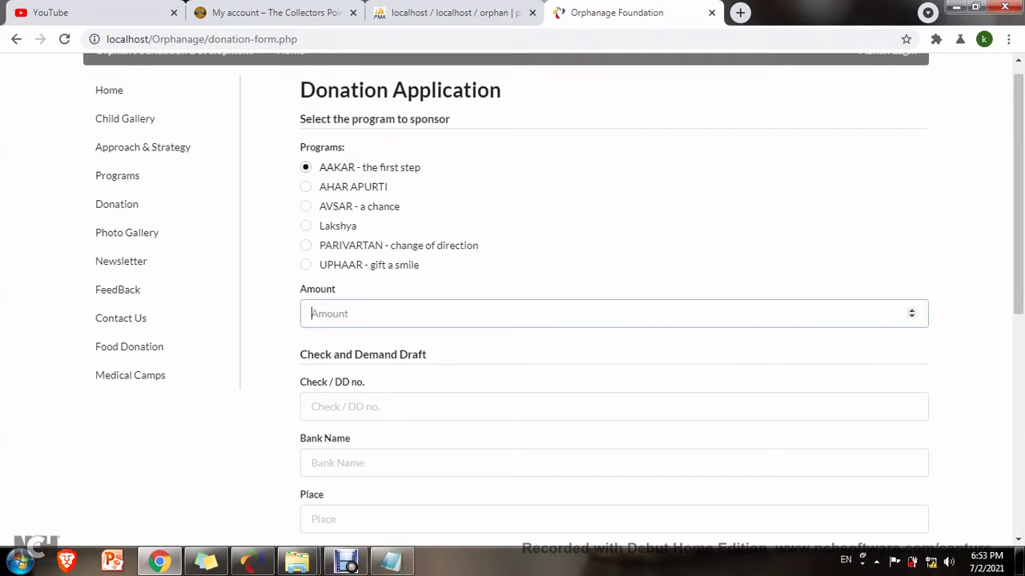
{"action": "type", "text": "6000"}
Enter the cheque number, ICIC as bank and Katpadi as place.
{"action": "key", "text": "Tab"}
{"action": "type", "text": "565"}
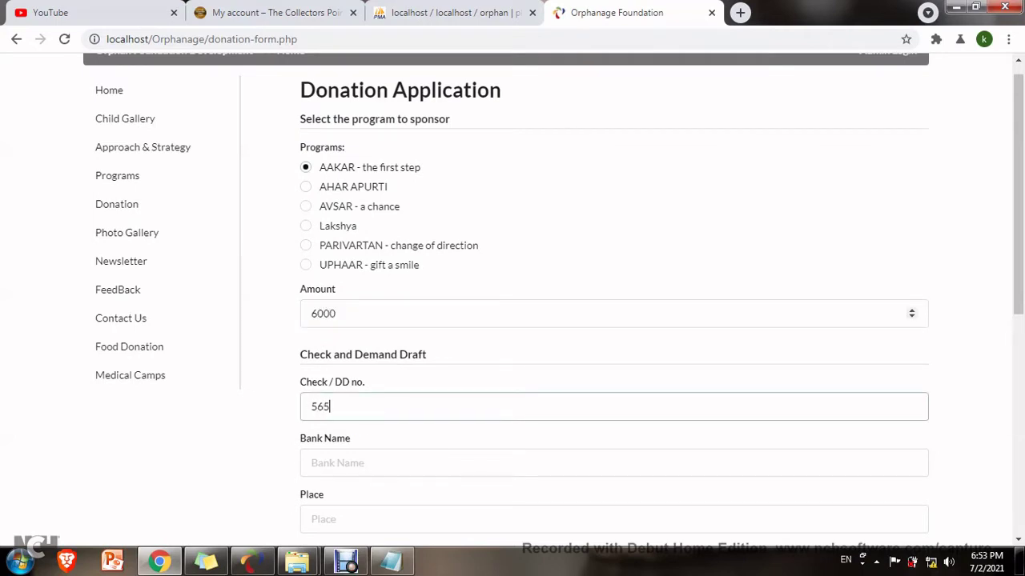
{"action": "type", "text": "5551421"}
{"action": "key", "text": "Tab"}
{"action": "type", "text": "I"}
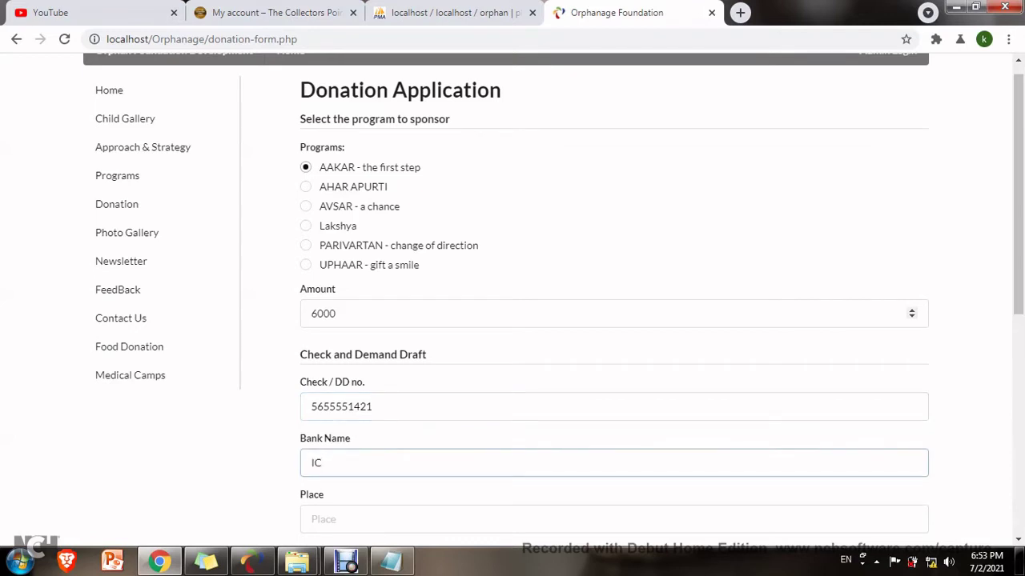
{"action": "key", "text": "Tab"}
{"action": "type", "text": "Katpadi"}
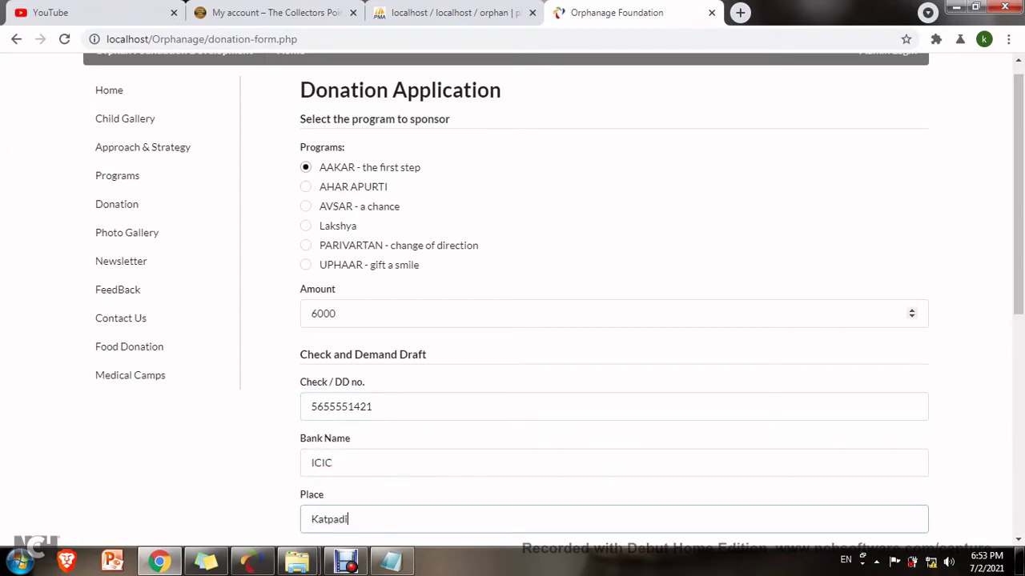
Fill in the donor's name, email, phone and address, then submit the application.
{"action": "key", "text": "Tab"}
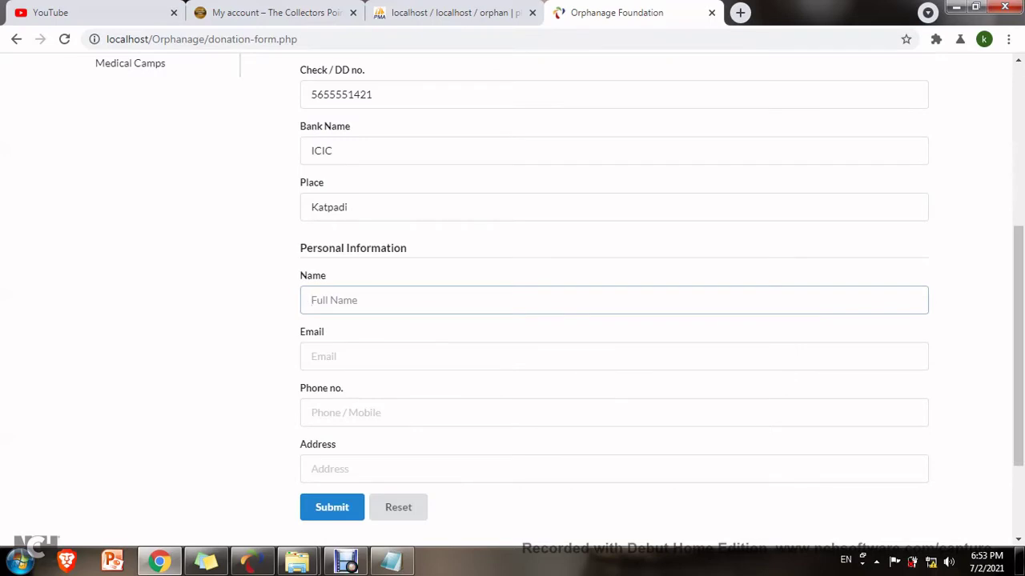
{"action": "key", "text": "Tab"}
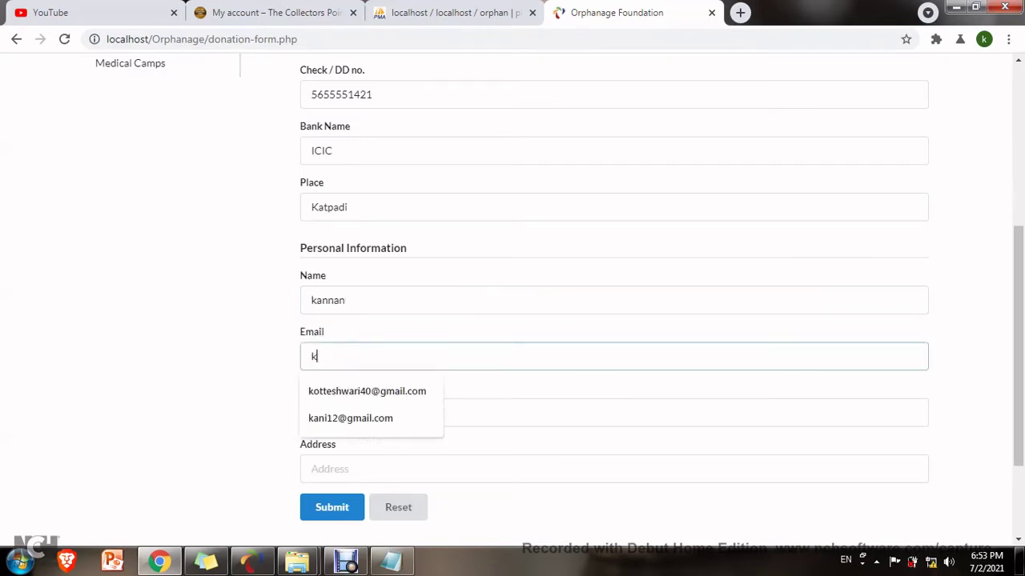
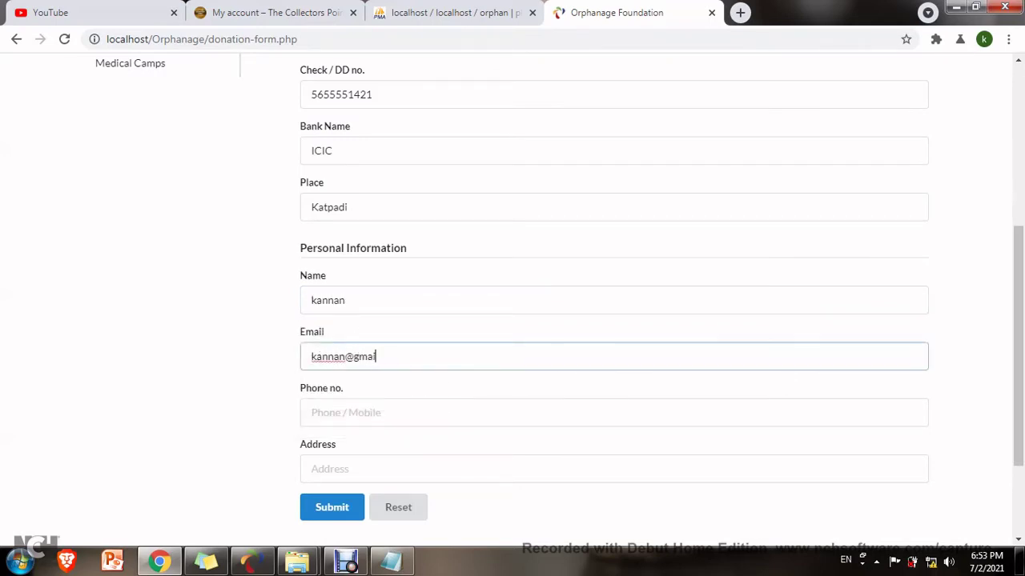
{"action": "key", "text": "Tab"}
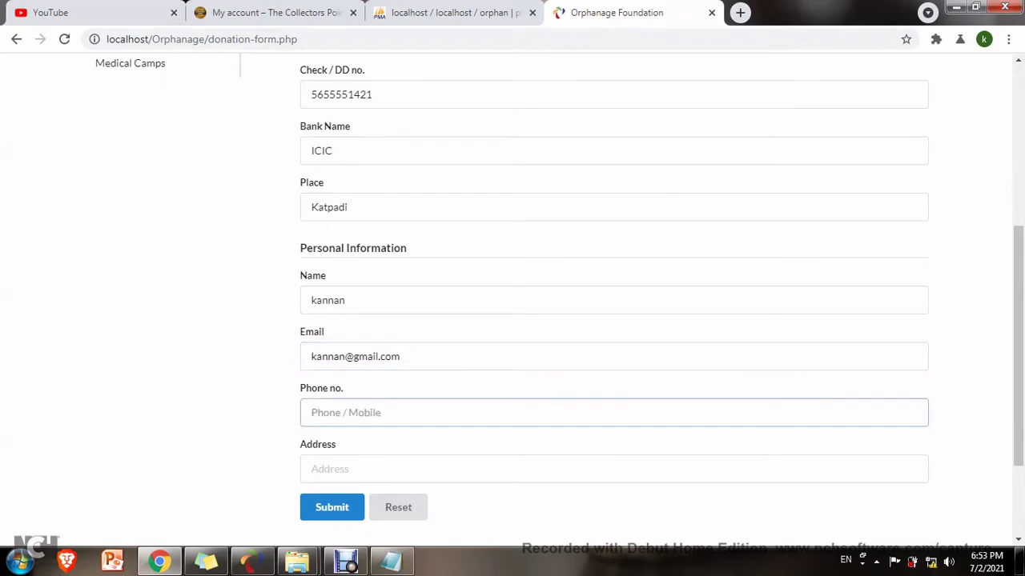
{"action": "key", "text": "Tab"}
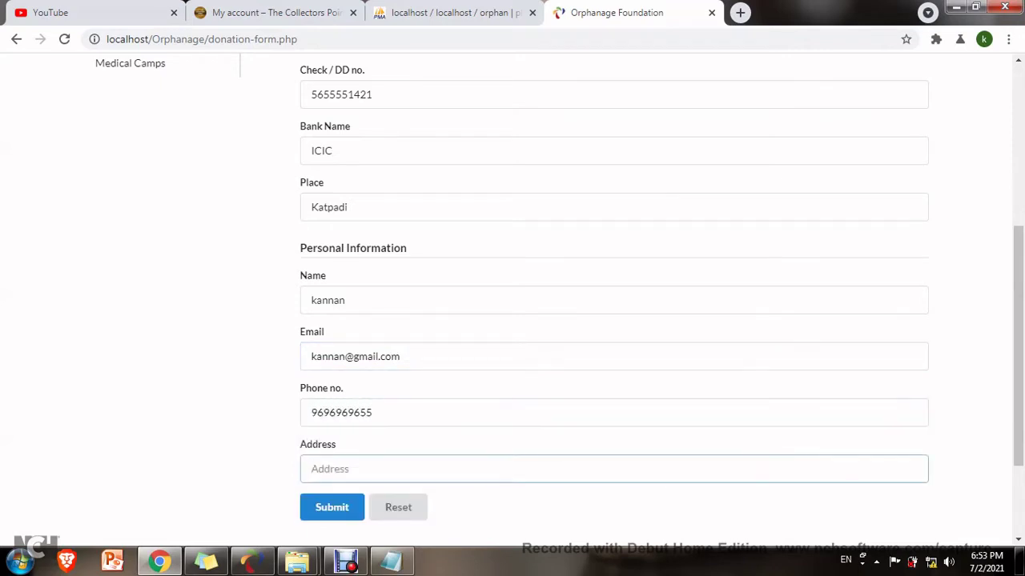
{"action": "key", "text": "Tab"}
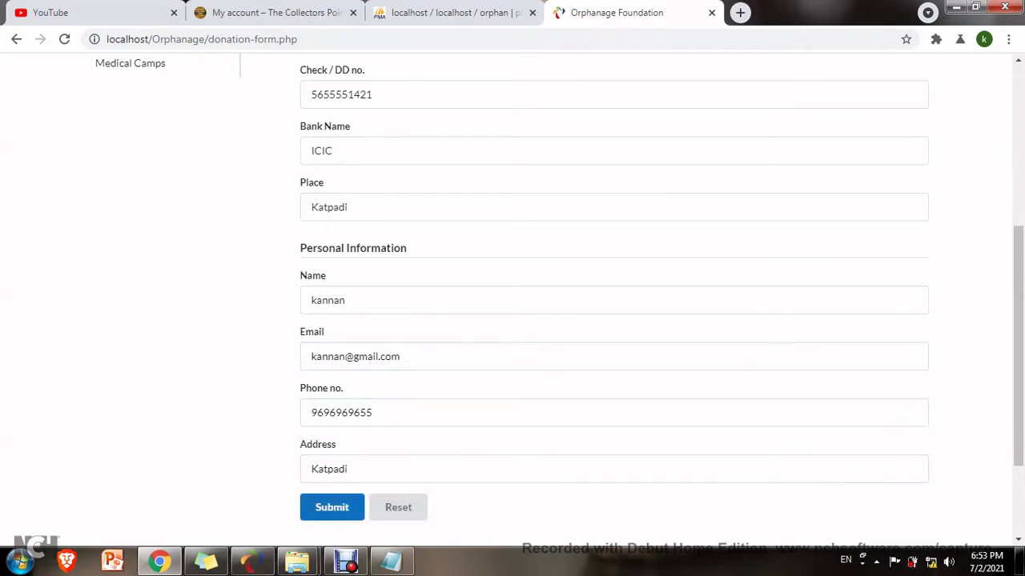
{"action": "key", "text": "Return"}
{"action": "key", "text": "Return"}
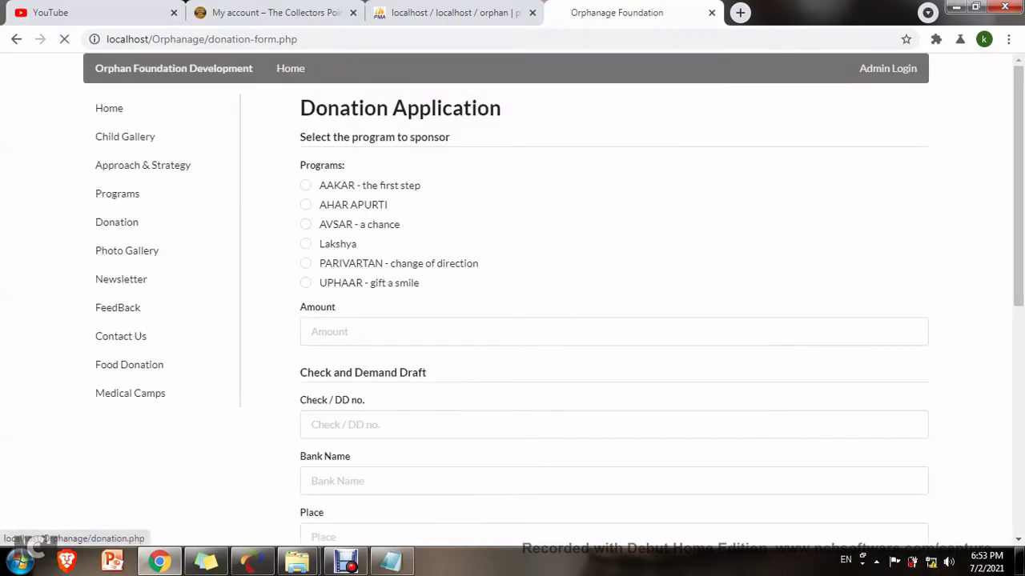
Browse the Photo Gallery and the Newsletter pages.
{"action": "left_click", "coordinate": [127, 250]}
{"action": "scroll", "coordinate": [513, 305], "scroll_direction": "down", "scroll_amount": 5}
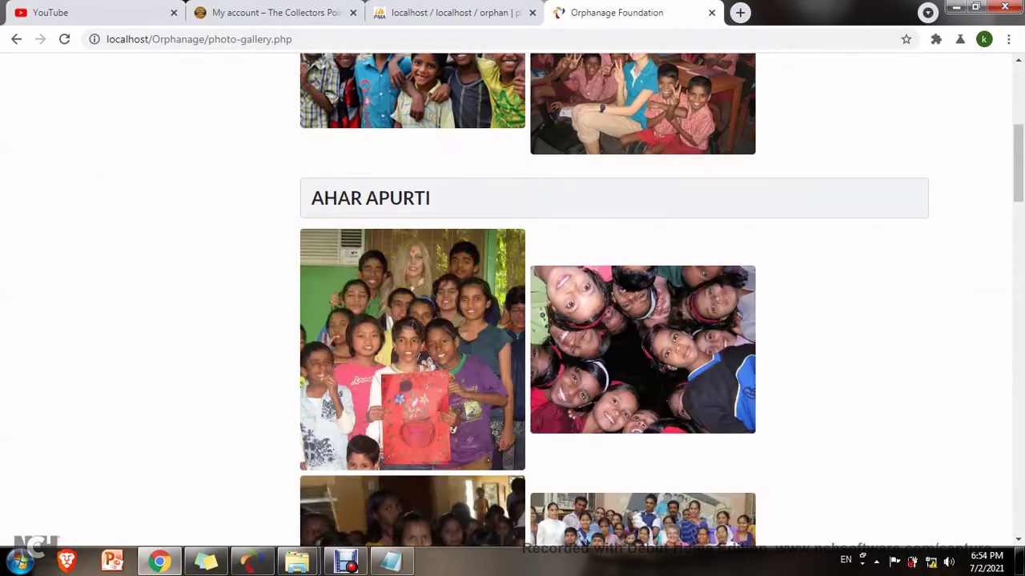
{"action": "scroll", "coordinate": [121, 279], "scroll_direction": "up", "scroll_amount": 10}
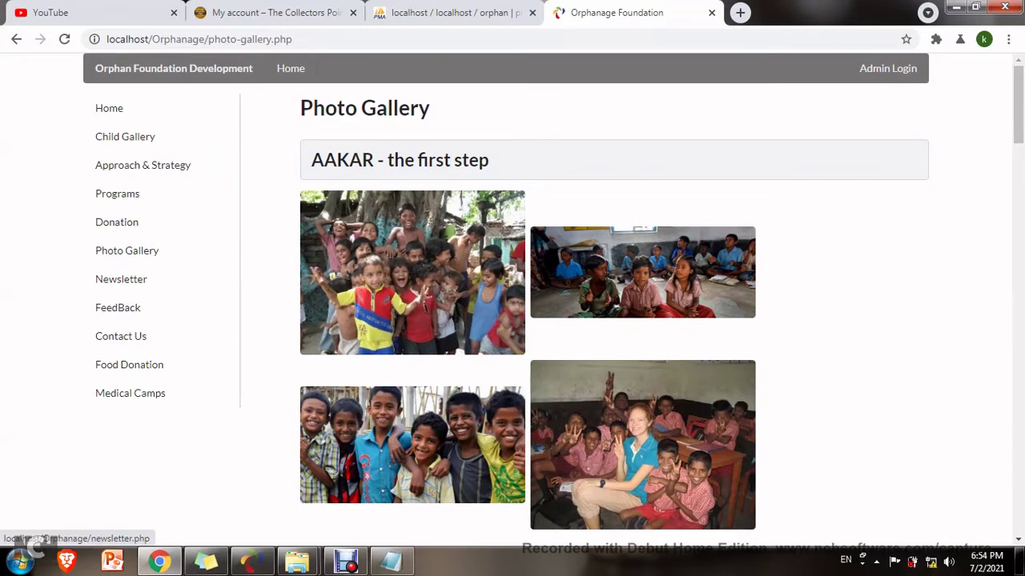
{"action": "left_click", "coordinate": [121, 278]}
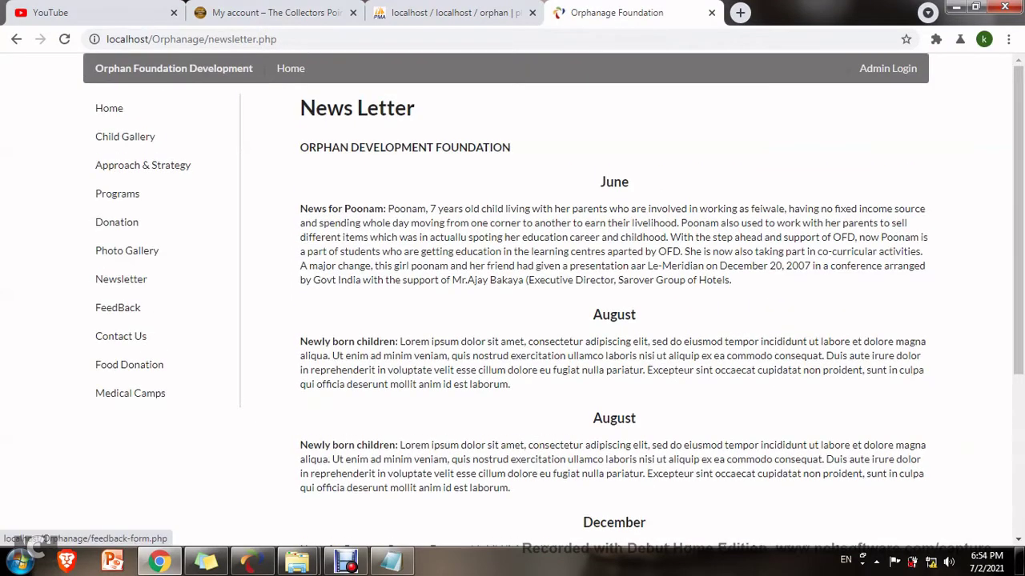
Fill in the feedback form's visitor name, address, phone and email.
{"action": "left_click", "coordinate": [117, 307]}
{"action": "left_click", "coordinate": [320, 164]}
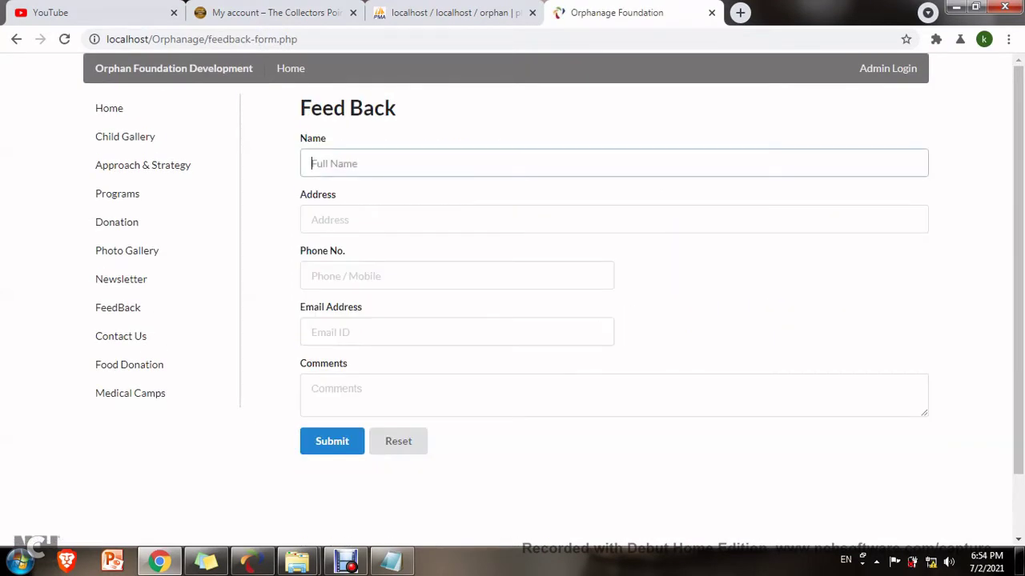
{"action": "type", "text": "pandiyan"}
{"action": "key", "text": "Tab"}
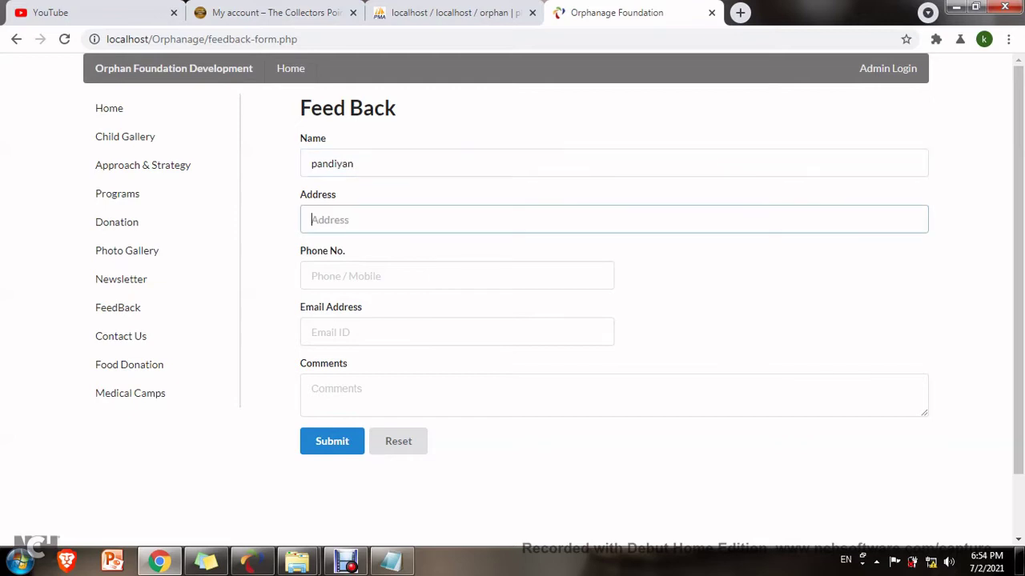
{"action": "type", "text": "Katpadi"}
{"action": "key", "text": "Tab"}
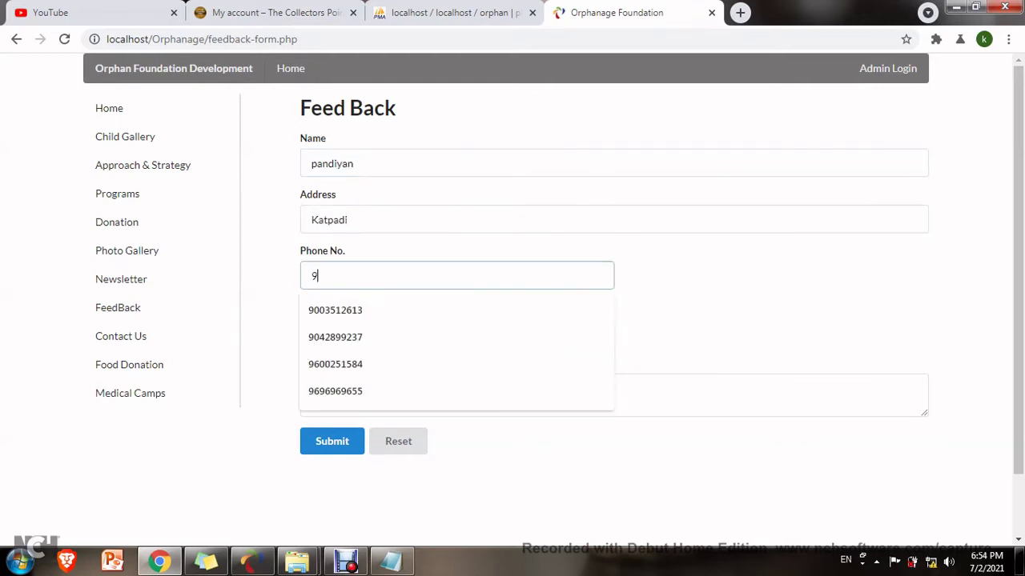
{"action": "key", "text": "Tab"}
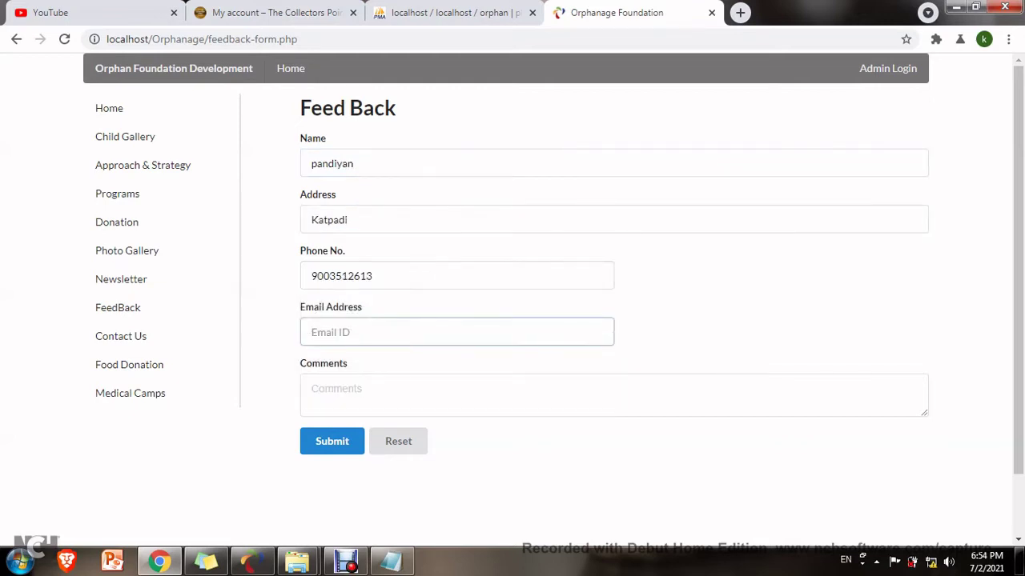
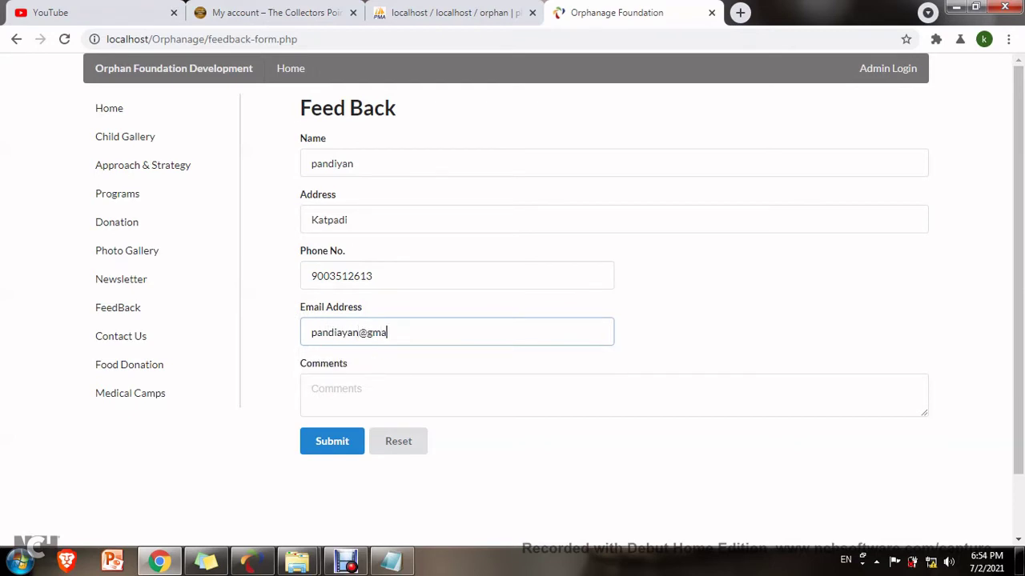
{"action": "key", "text": "Tab"}
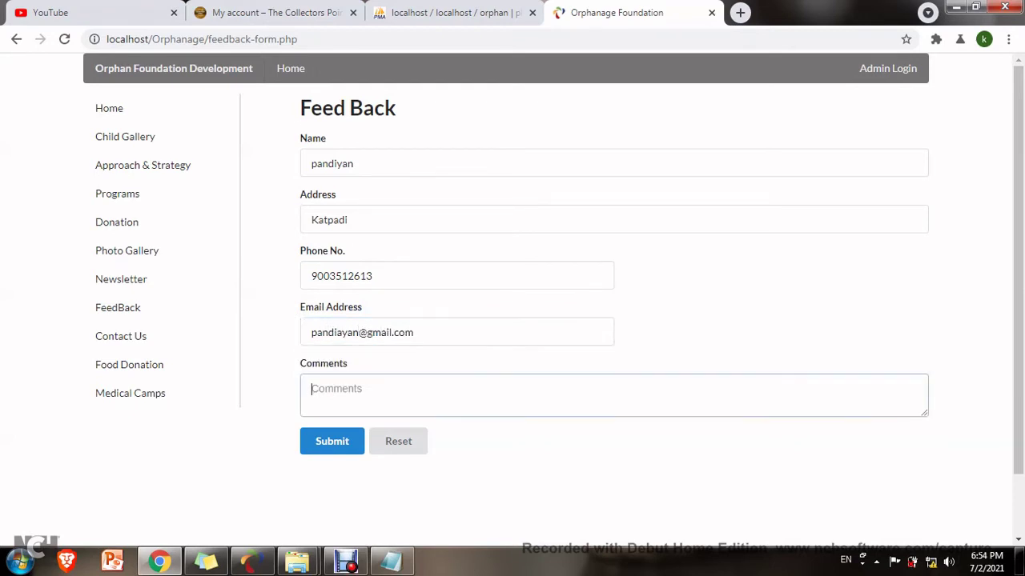
Comment 'Good way to reach donation for child', submit the feedback and acknowledge the confirmation.
{"action": "type", "text": "Good way to reach"}
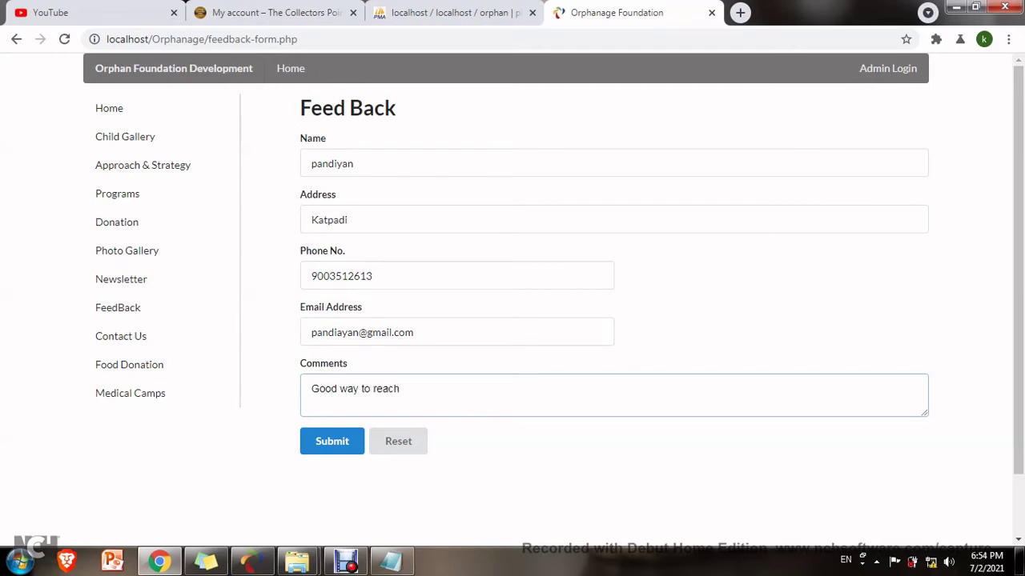
{"action": "type", "text": " donation for pchild"}
{"action": "left_click", "coordinate": [331, 441]}
{"action": "key", "text": "Return"}
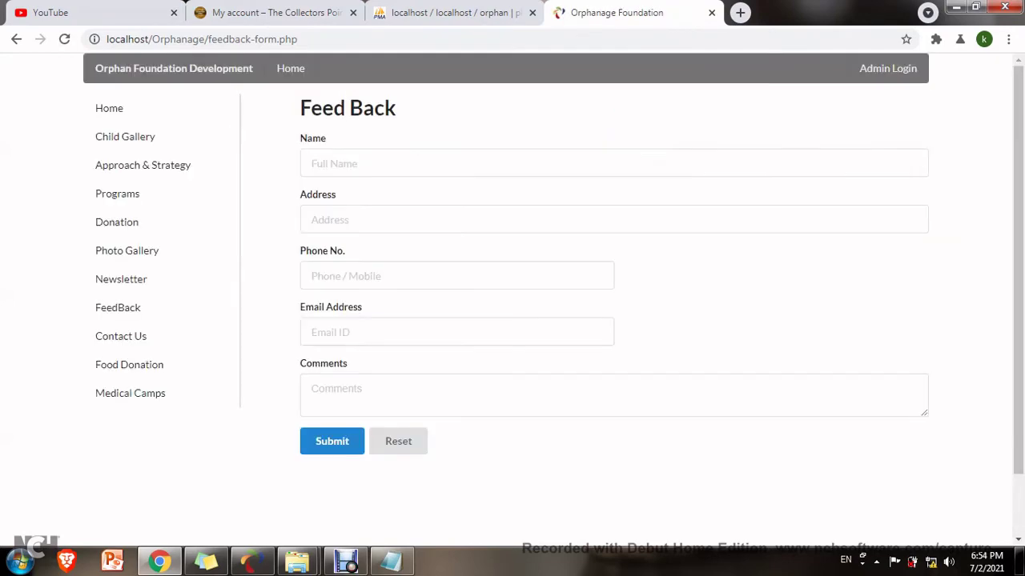
{"action": "left_click", "coordinate": [129, 364]}
Browse the Contact Us page and the Food Donation page with its application form.
{"action": "left_click", "coordinate": [121, 336]}
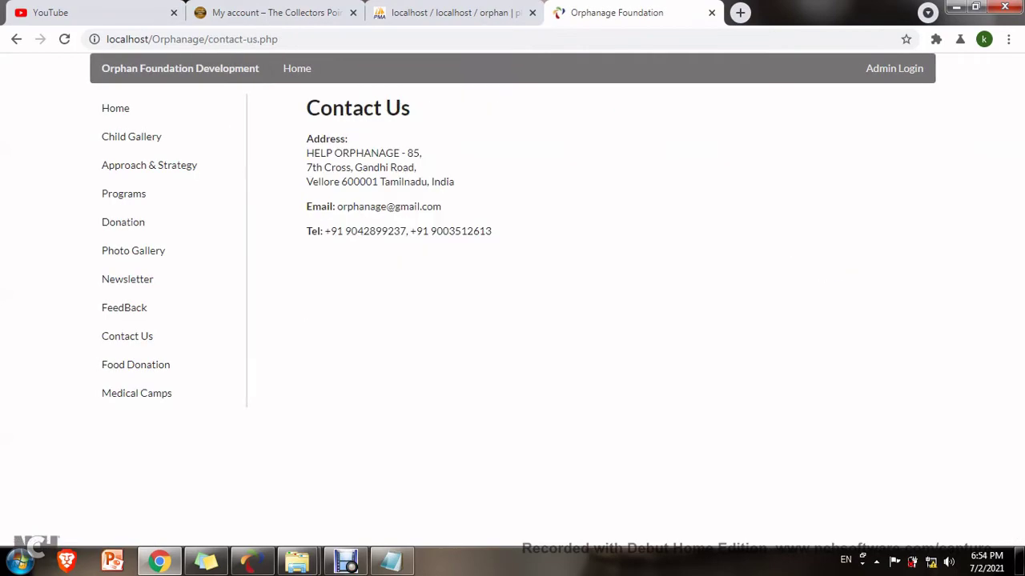
{"action": "left_click", "coordinate": [135, 365]}
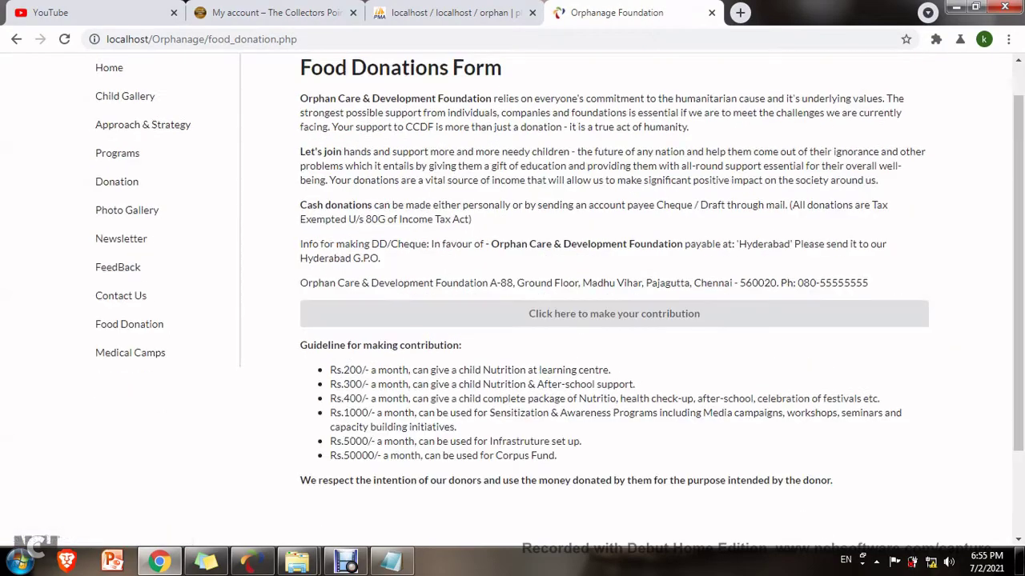
{"action": "left_click", "coordinate": [614, 354]}
{"action": "scroll", "coordinate": [614, 320], "scroll_direction": "down", "scroll_amount": 5}
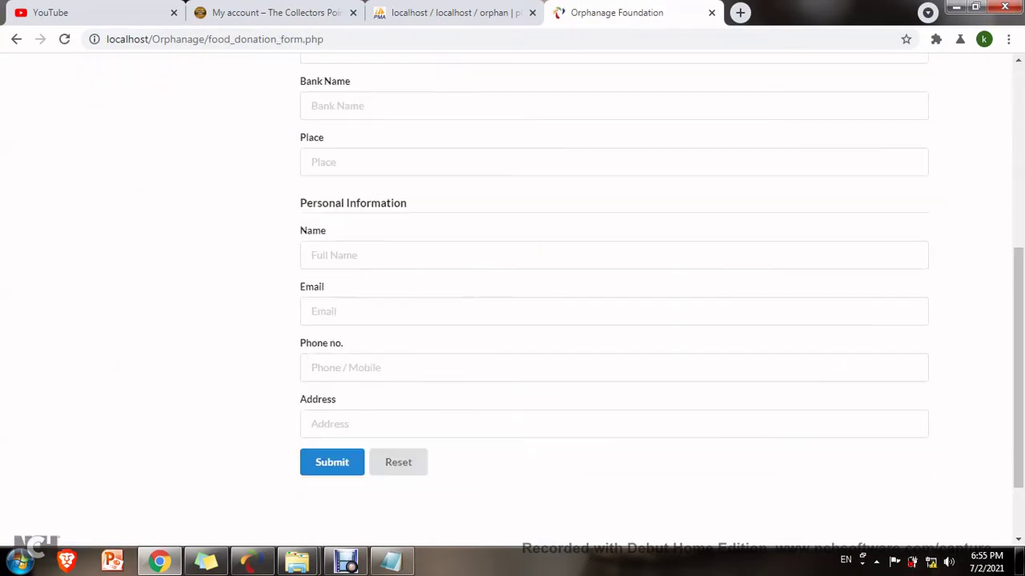
{"action": "scroll", "coordinate": [614, 320], "scroll_direction": "up", "scroll_amount": 5}
View the Medical Camps page and its feedback form, then return to Medical Camps.
{"action": "left_click", "coordinate": [130, 393]}
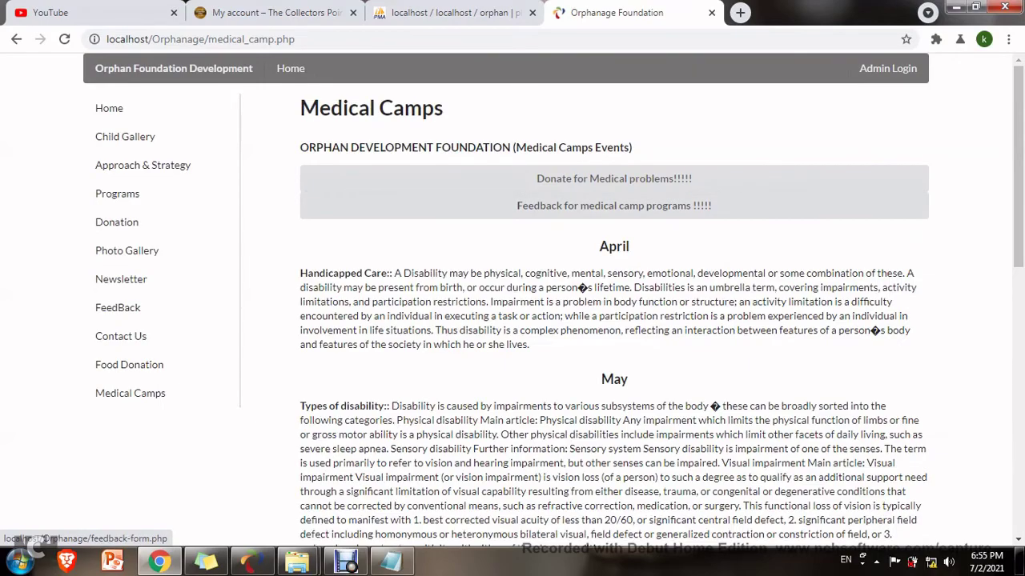
{"action": "scroll", "coordinate": [614, 296], "scroll_direction": "down", "scroll_amount": 4}
{"action": "scroll", "coordinate": [614, 297], "scroll_direction": "up", "scroll_amount": 5}
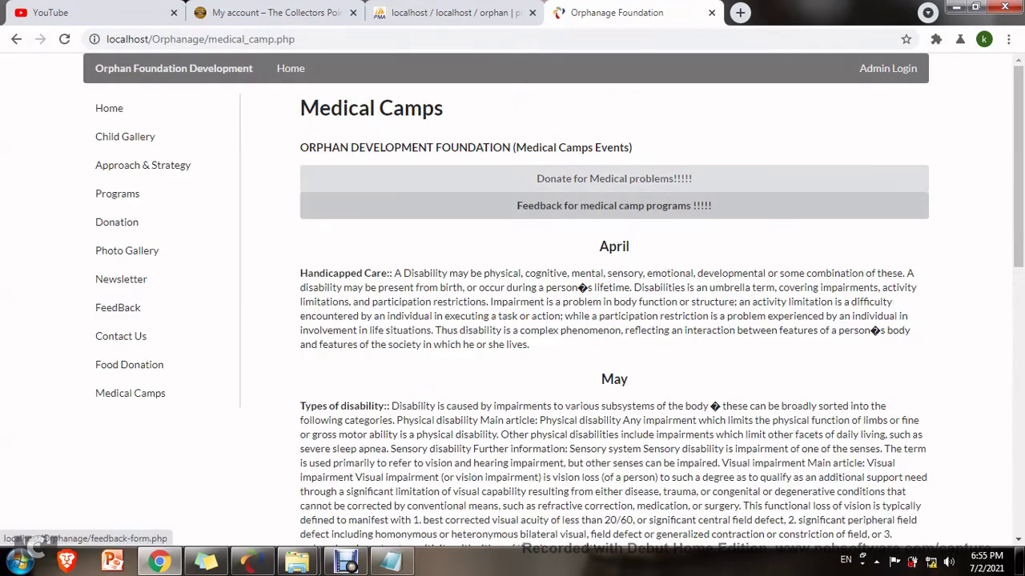
{"action": "left_click", "coordinate": [614, 205]}
{"action": "left_click", "coordinate": [16, 38]}
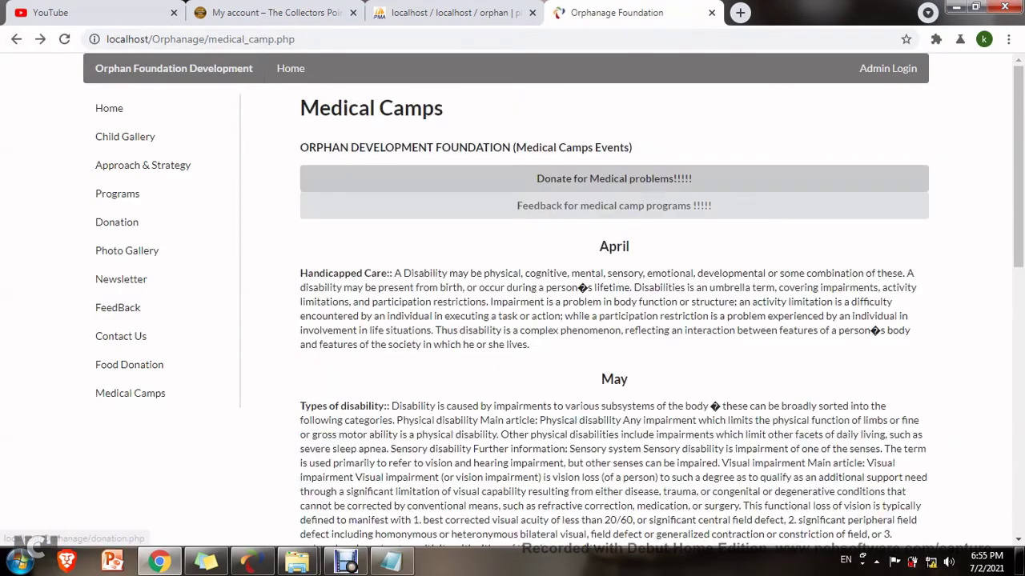
View the medical-problem donation page and its application form, then reach the Admin Login page.
{"action": "left_click", "coordinate": [614, 176]}
{"action": "left_click", "coordinate": [614, 354]}
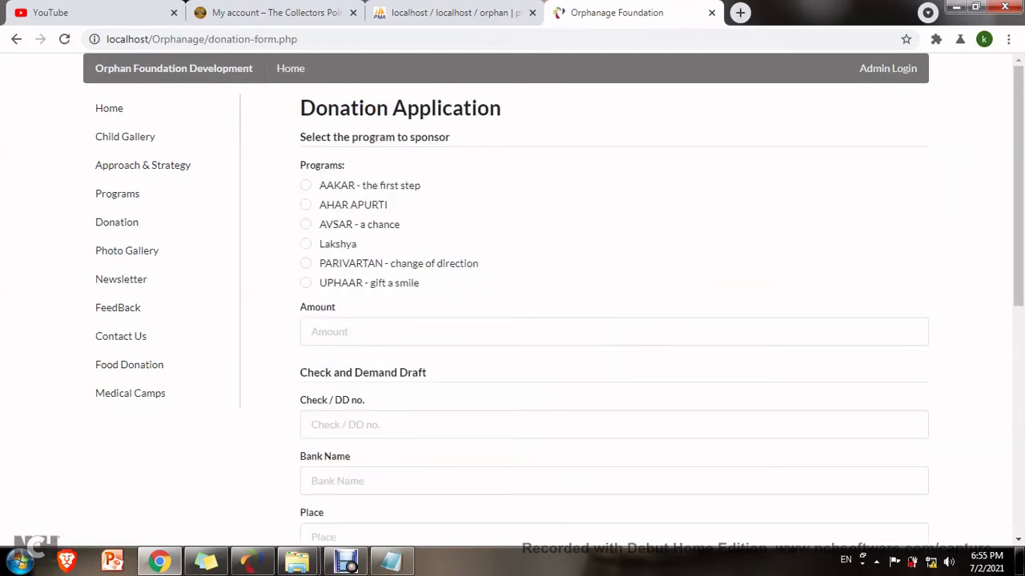
{"action": "scroll", "coordinate": [614, 320], "scroll_direction": "down", "scroll_amount": 5}
{"action": "scroll", "coordinate": [614, 321], "scroll_direction": "up", "scroll_amount": 5}
{"action": "left_click", "coordinate": [130, 393]}
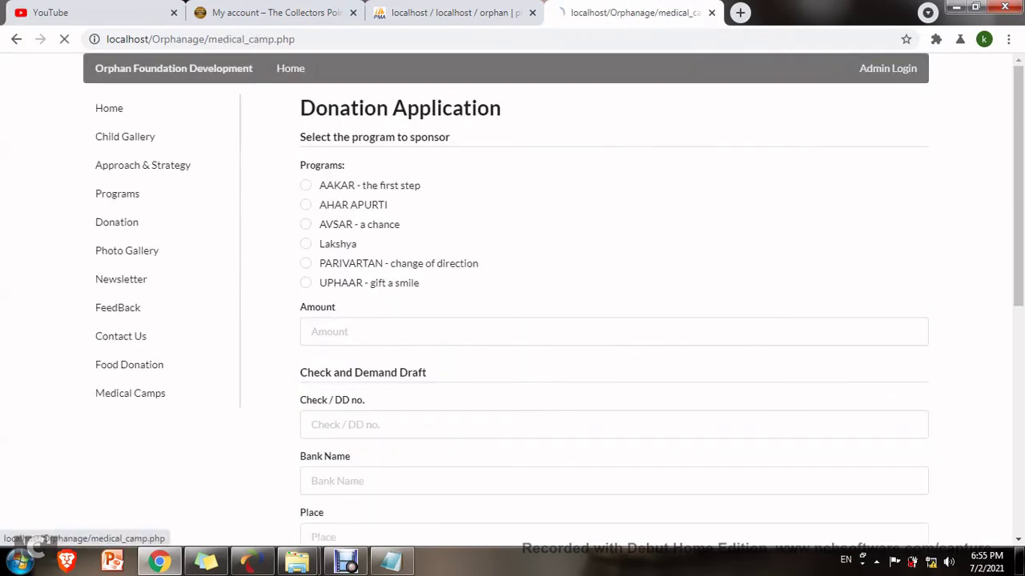
{"action": "left_click", "coordinate": [887, 68]}
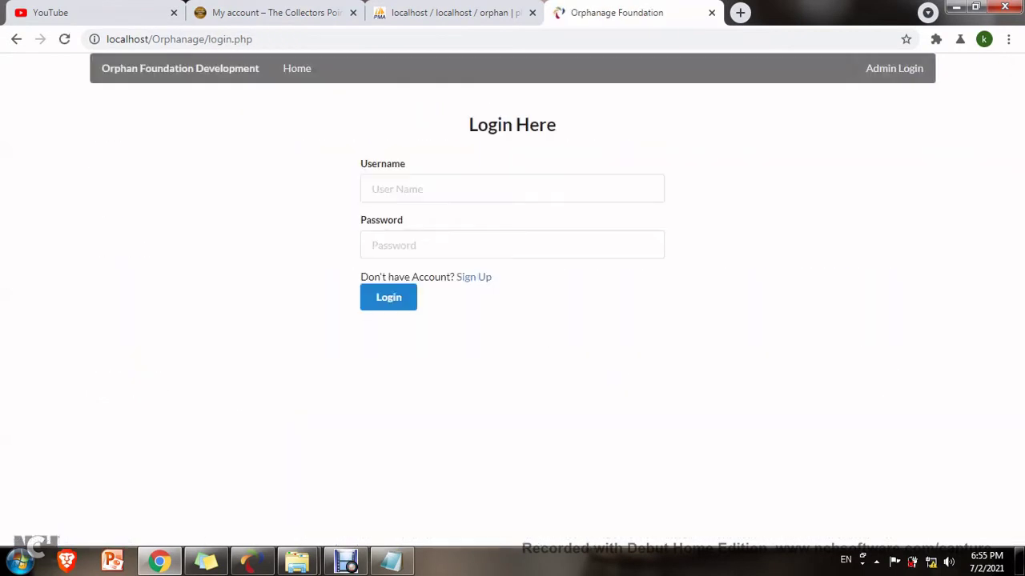
Log in with the saved admin username and its password, then view the Children - Orphan list.
{"action": "left_click", "coordinate": [512, 188]}
{"action": "left_click", "coordinate": [377, 222]}
{"action": "left_click", "coordinate": [512, 245]}
{"action": "type", "text": "admin"}
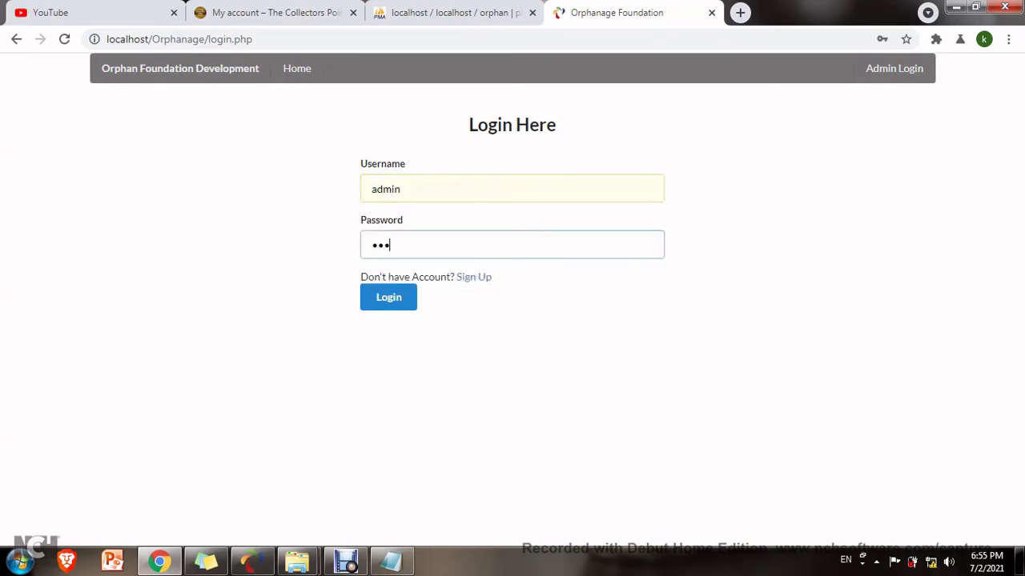
{"action": "key", "text": "Tab"}
{"action": "key", "text": "Tab"}
{"action": "key", "text": "Return"}
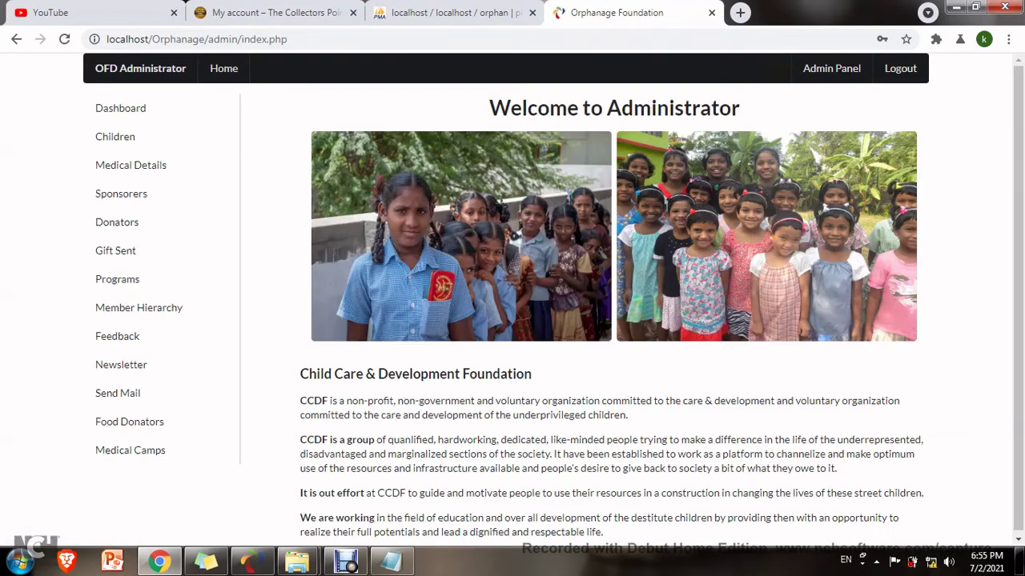
{"action": "left_click", "coordinate": [115, 136]}
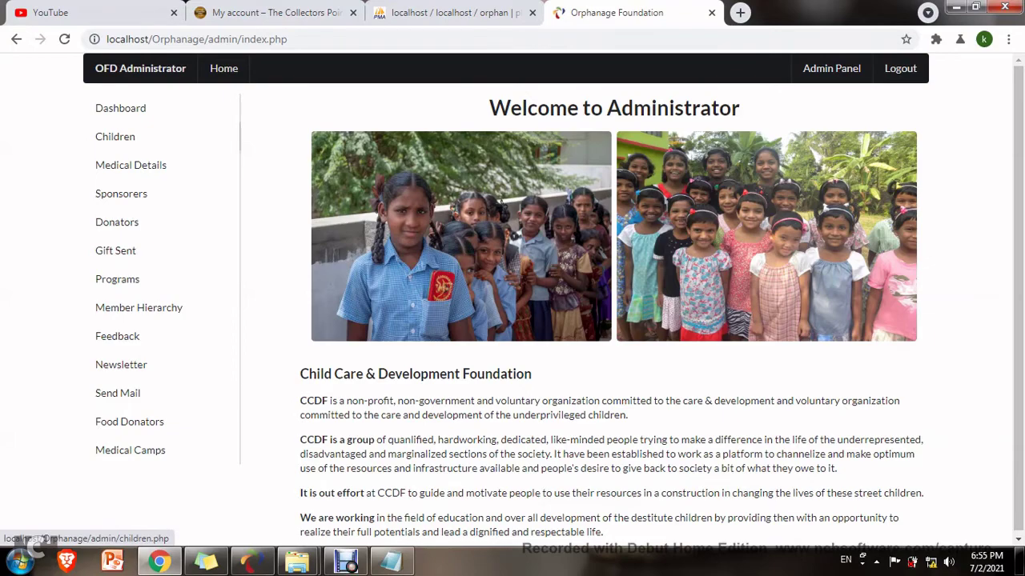
{"action": "scroll", "coordinate": [355, 512], "scroll_direction": "down", "scroll_amount": 1}
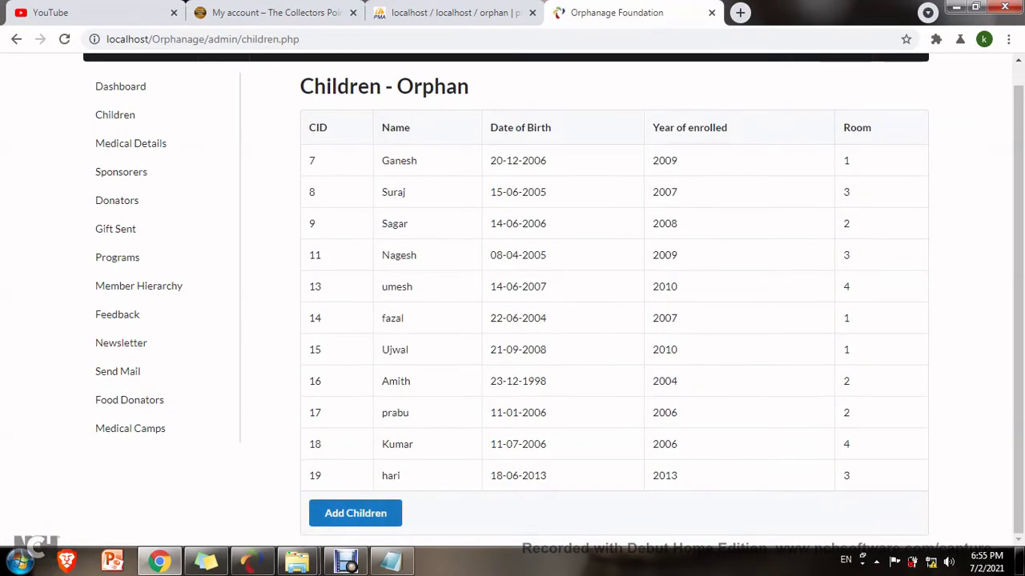
{"action": "left_click", "coordinate": [355, 512]}
{"action": "left_click", "coordinate": [318, 163]}
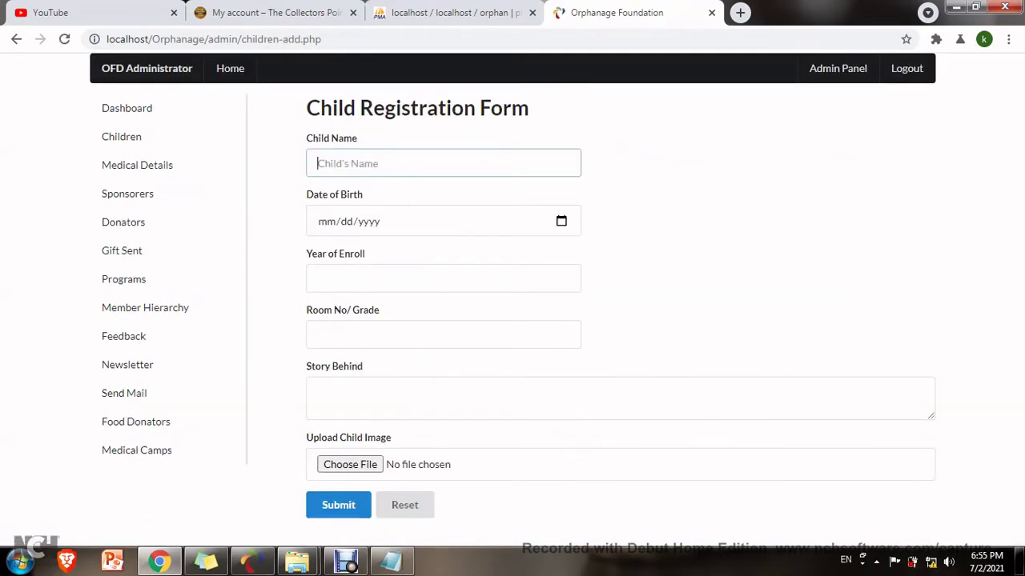
{"action": "type", "text": "devi"}
{"action": "key", "text": "Tab"}
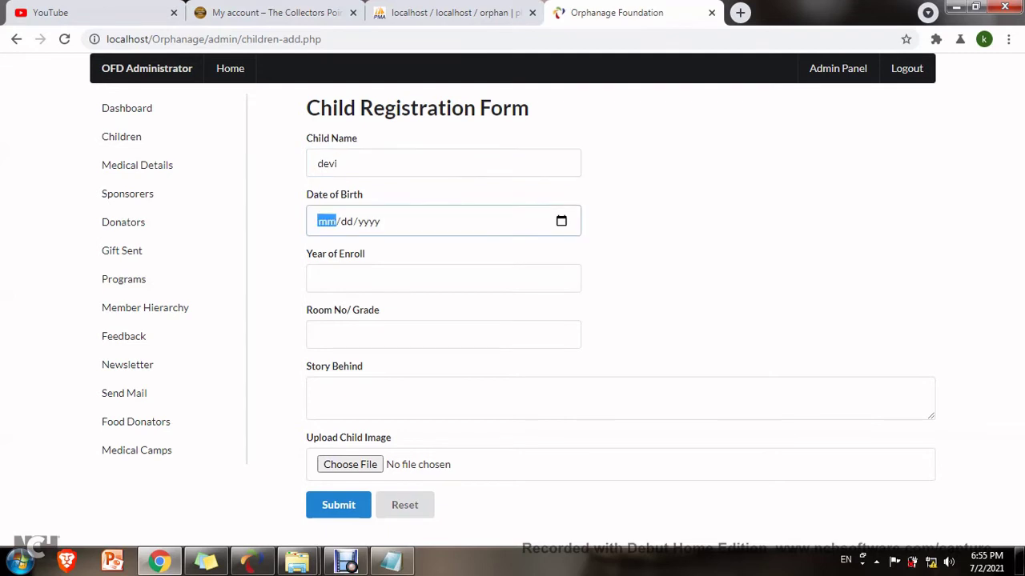
{"action": "type", "text": "0506"}
{"action": "type", "text": "20"}
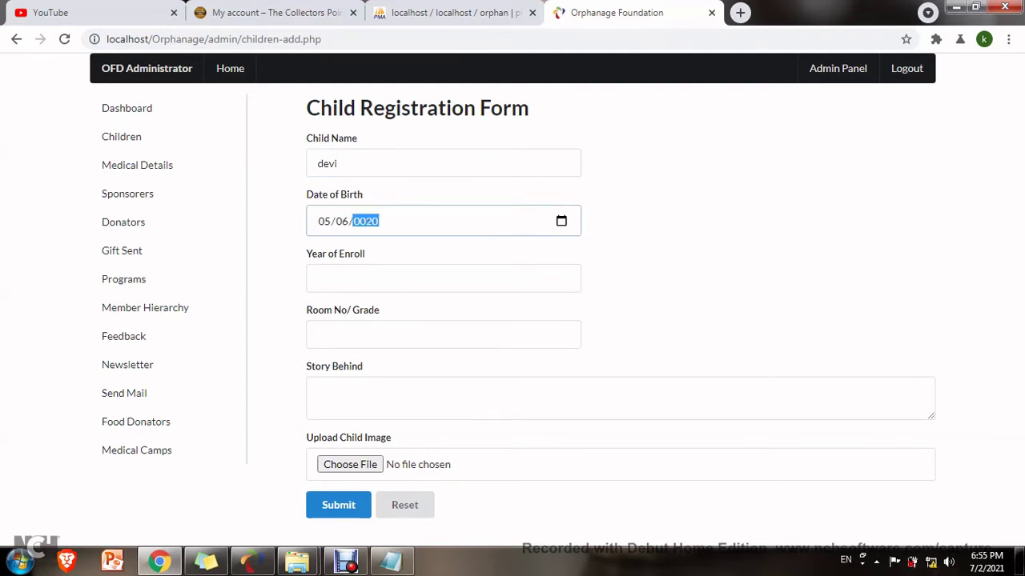
{"action": "type", "text": "05"}
{"action": "key", "text": "Tab"}
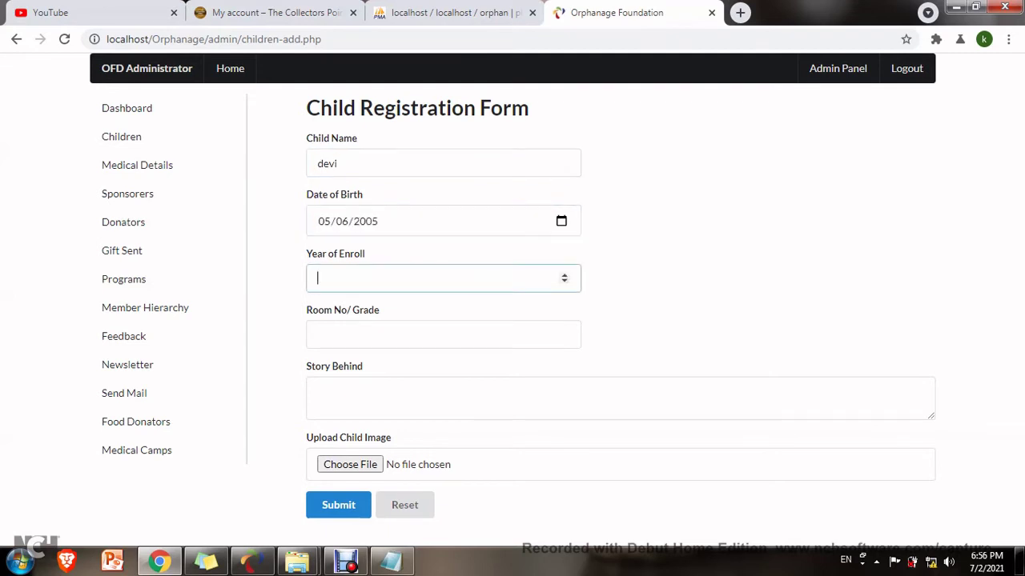
{"action": "type", "text": "2021"}
{"action": "key", "text": "Tab"}
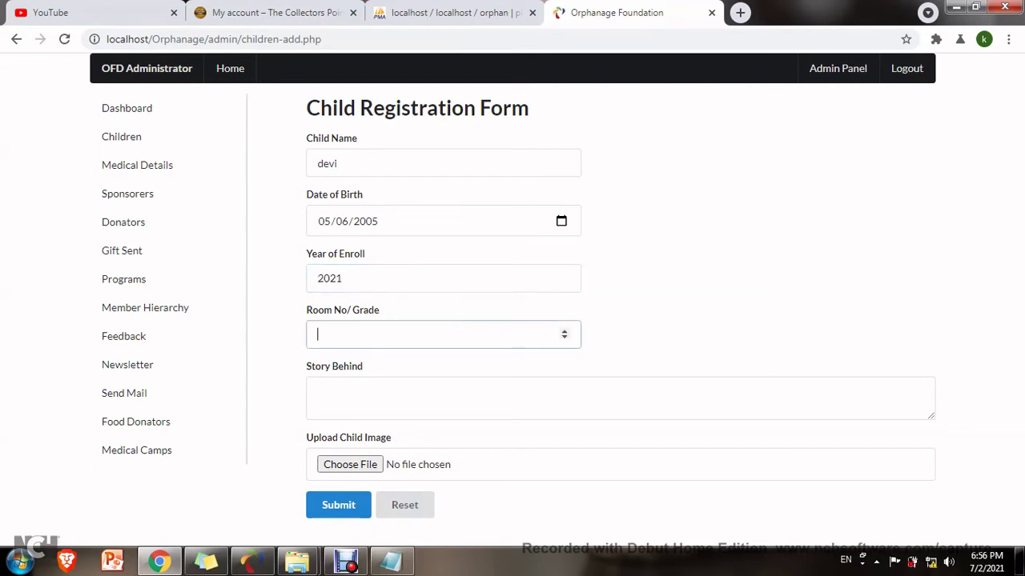
{"action": "type", "text": "2"}
{"action": "key", "text": "Tab"}
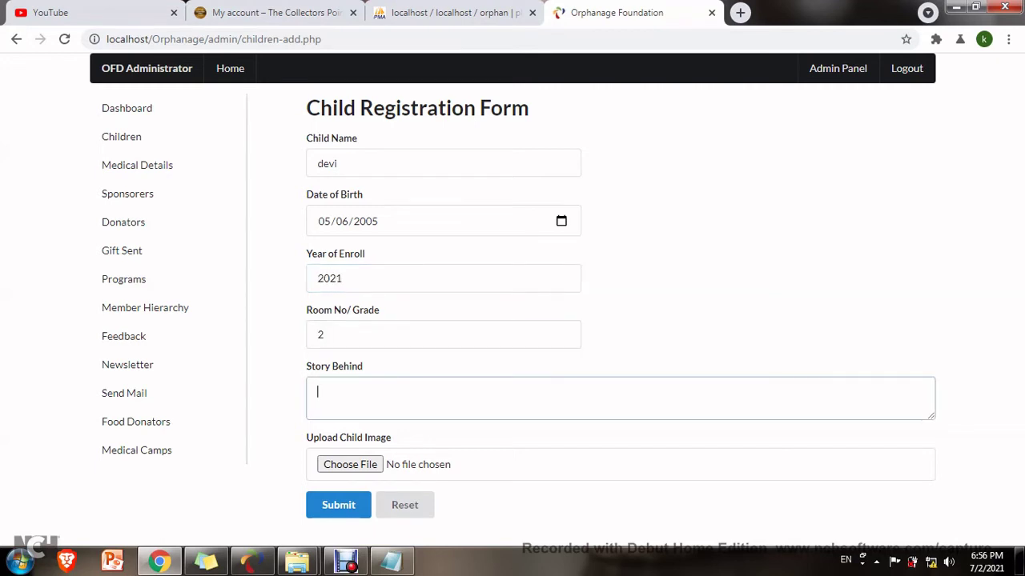
{"action": "type", "text": "Without parents"}
Open the photo file picker and look through the Orphanage img and uploads folders.
{"action": "key", "text": "Tab"}
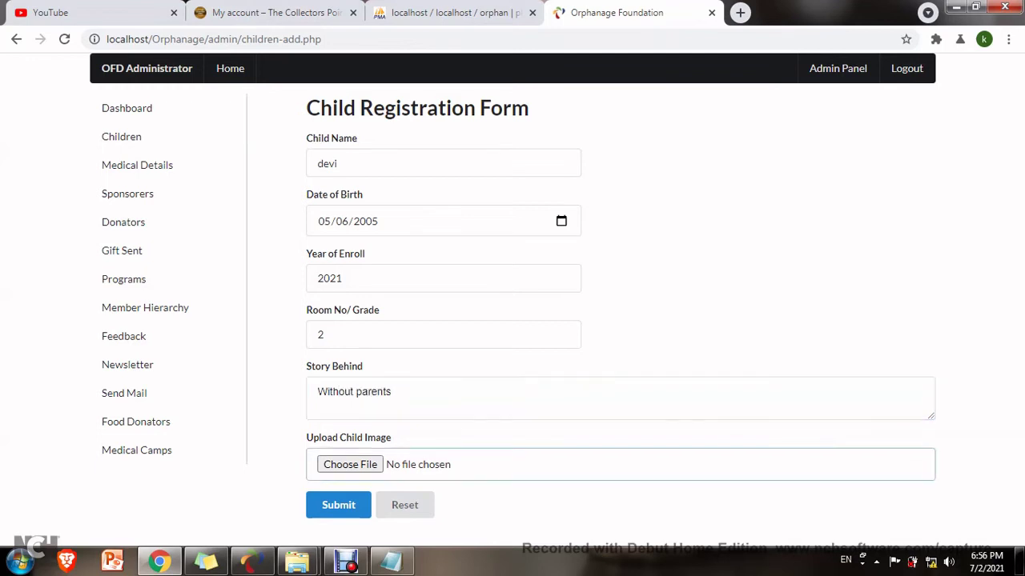
{"action": "key", "text": "Return"}
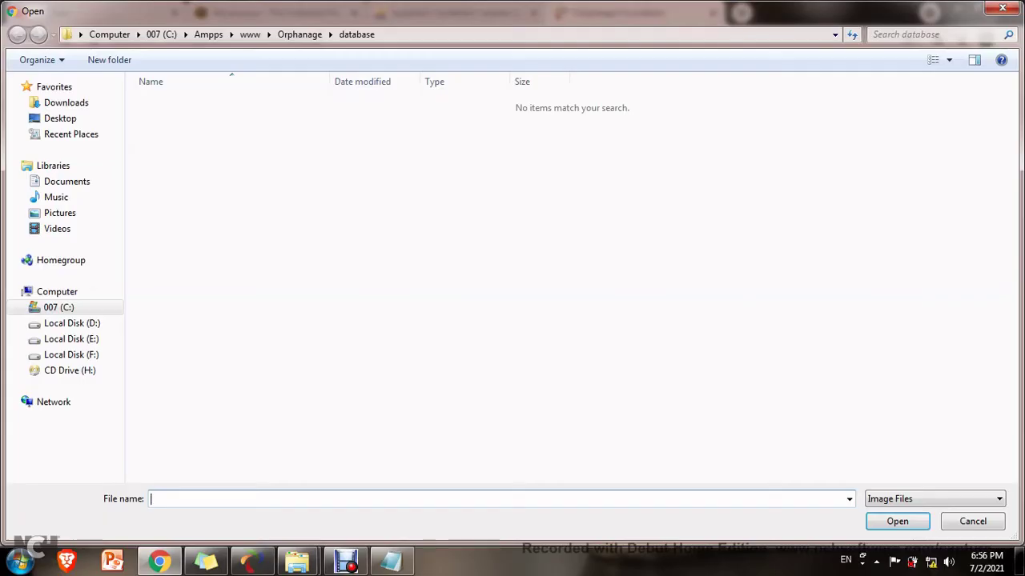
{"action": "key", "text": "BackSpace"}
{"action": "key", "text": "Down"}
{"action": "key", "text": "Down"}
{"action": "key", "text": "Return"}
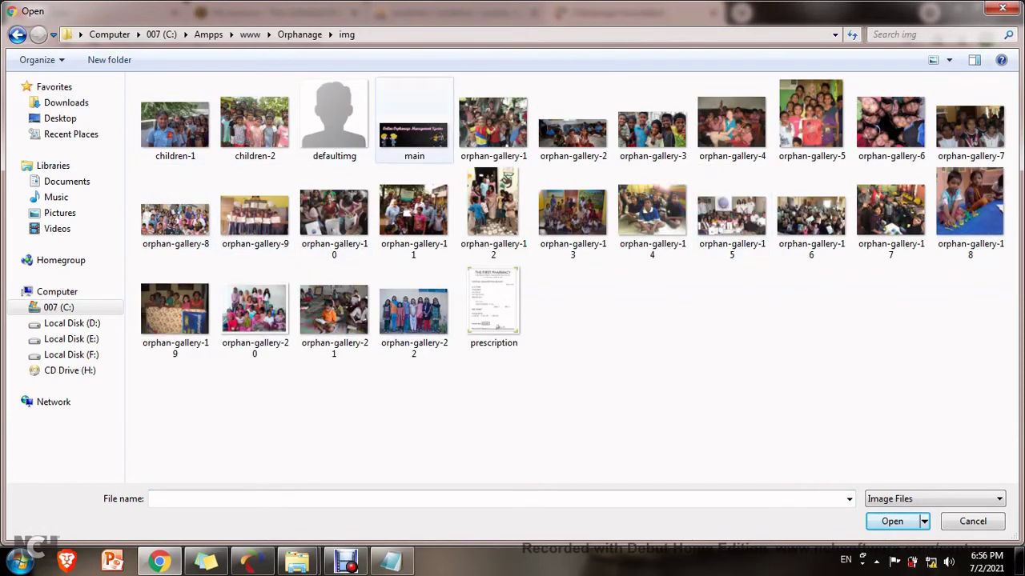
{"action": "key", "text": "BackSpace"}
{"action": "key", "text": "Down"}
{"action": "key", "text": "Down"}
{"action": "key", "text": "Down"}
{"action": "key", "text": "Return"}
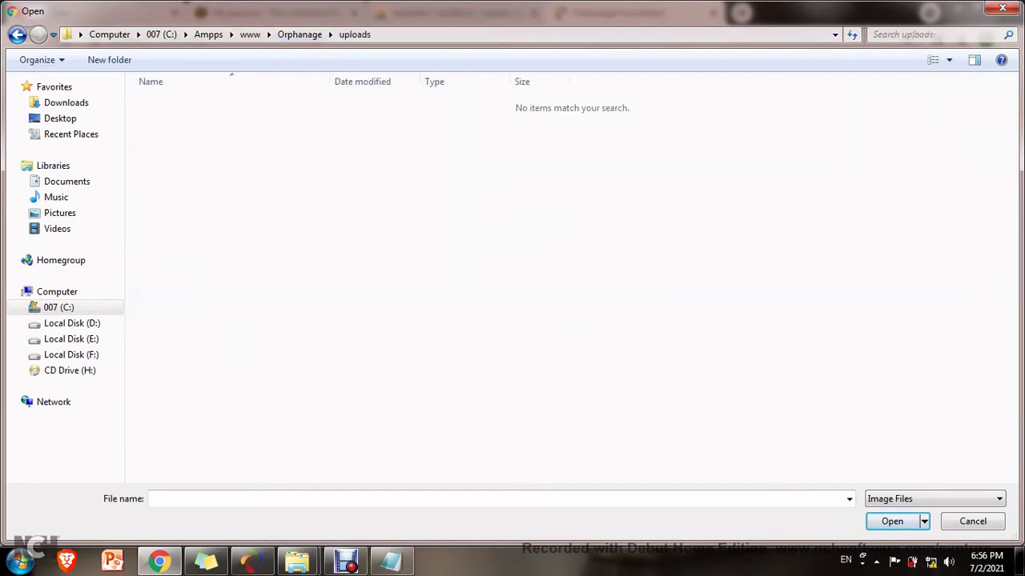
{"action": "key", "text": "BackSpace"}
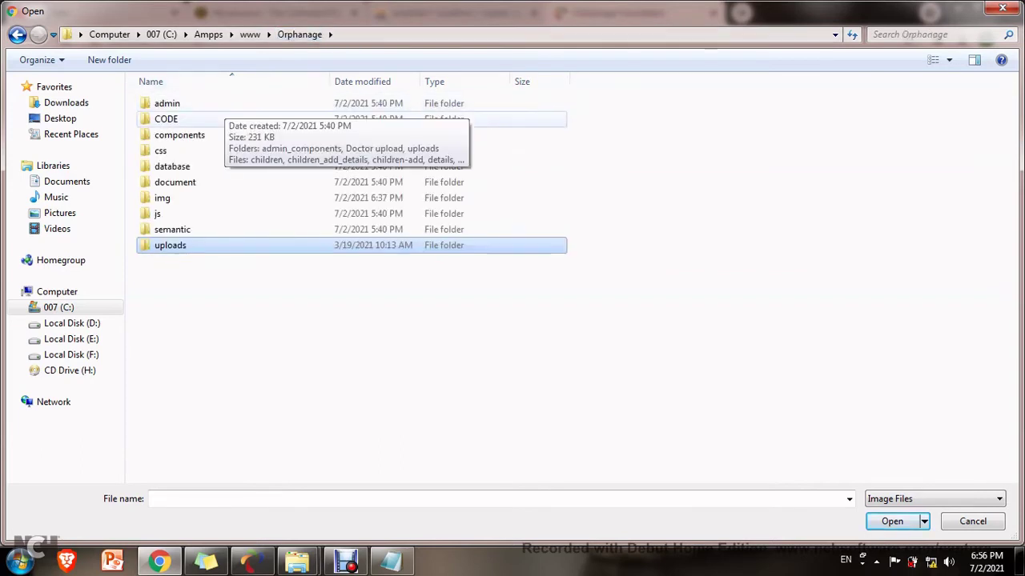
Check the admin folders, then pick defaultimg from the Orphanage img folder as the photo.
{"action": "key", "text": "Home"}
{"action": "key", "text": "Return"}
{"action": "key", "text": "End"}
{"action": "key", "text": "Return"}
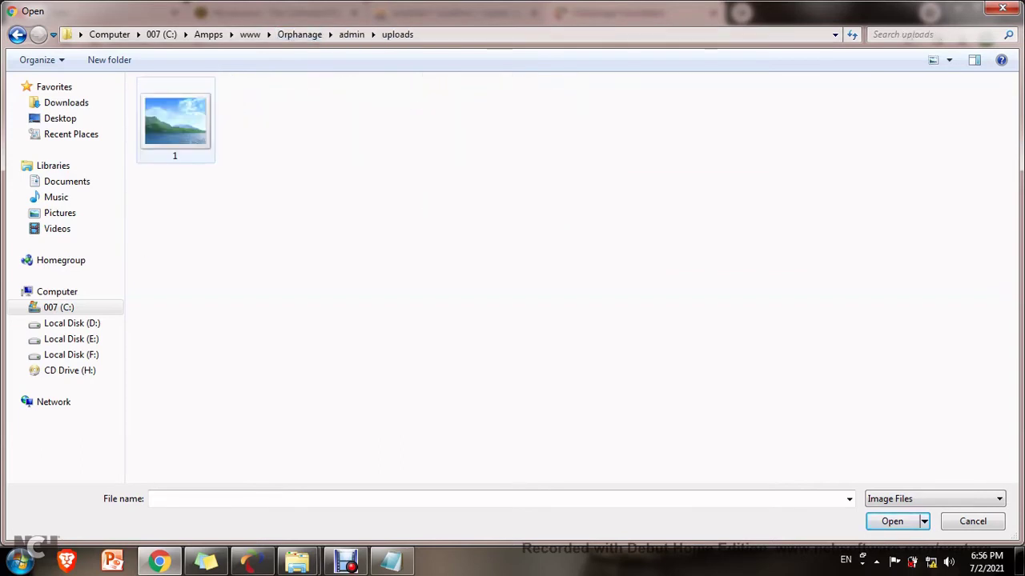
{"action": "key", "text": "BackSpace"}
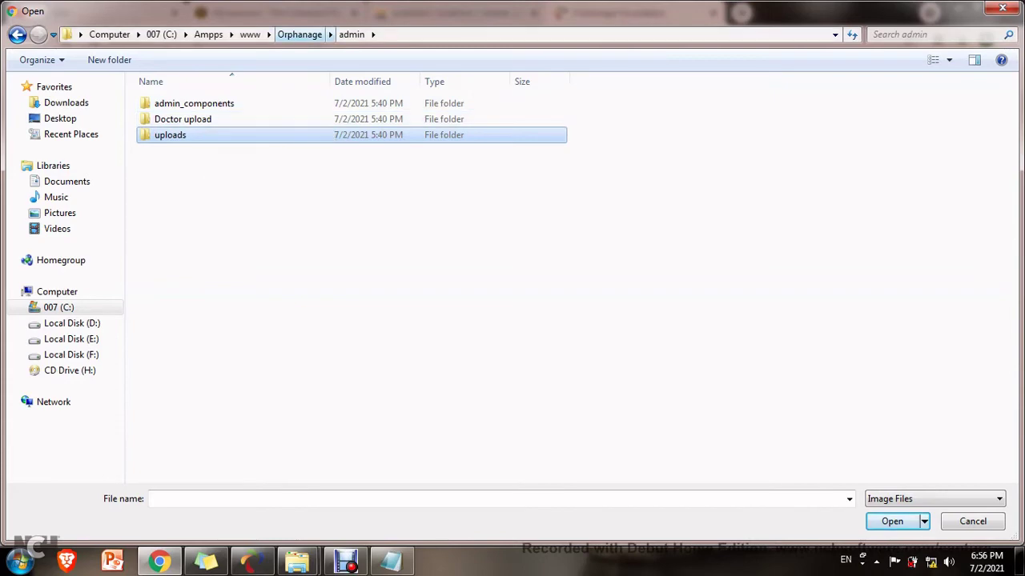
{"action": "left_click", "coordinate": [300, 35]}
{"action": "double_click", "coordinate": [162, 198]}
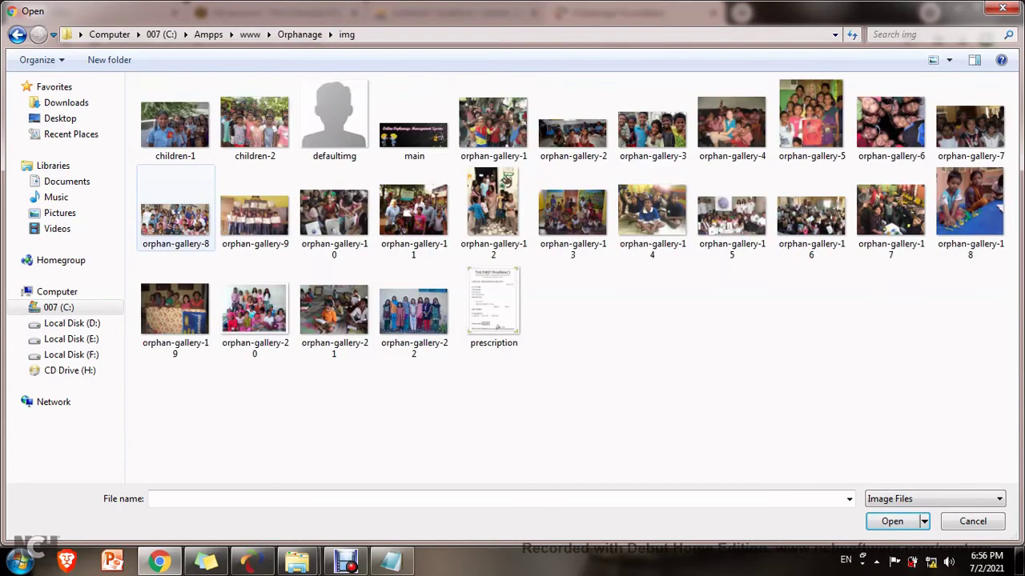
{"action": "double_click", "coordinate": [332, 126]}
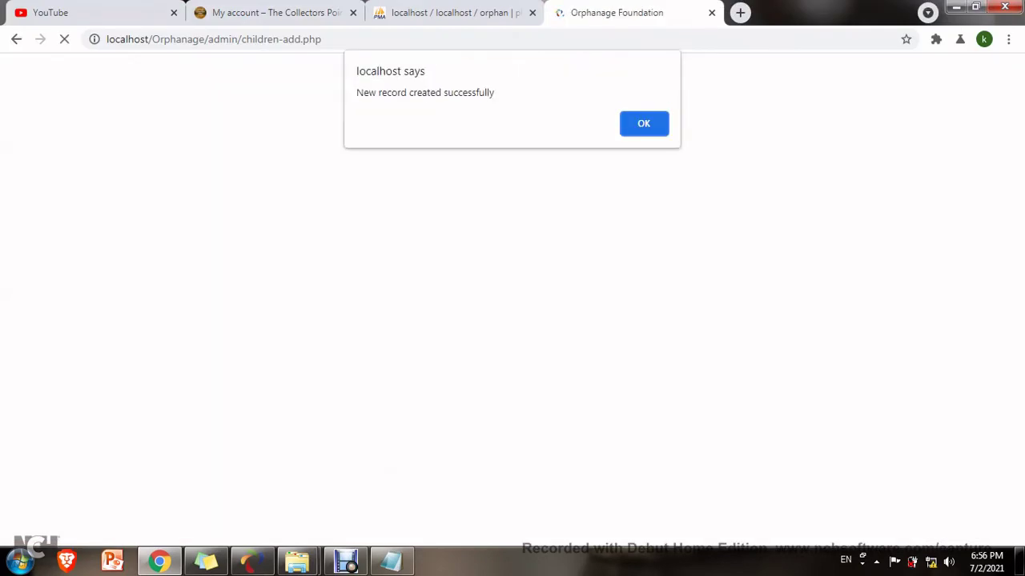
Submit the devi record, dismiss the confirmation and check devi in the Children table.
{"action": "left_click", "coordinate": [645, 123]}
{"action": "left_click", "coordinate": [121, 136]}
{"action": "scroll", "coordinate": [387, 476], "scroll_direction": "down", "scroll_amount": 1}
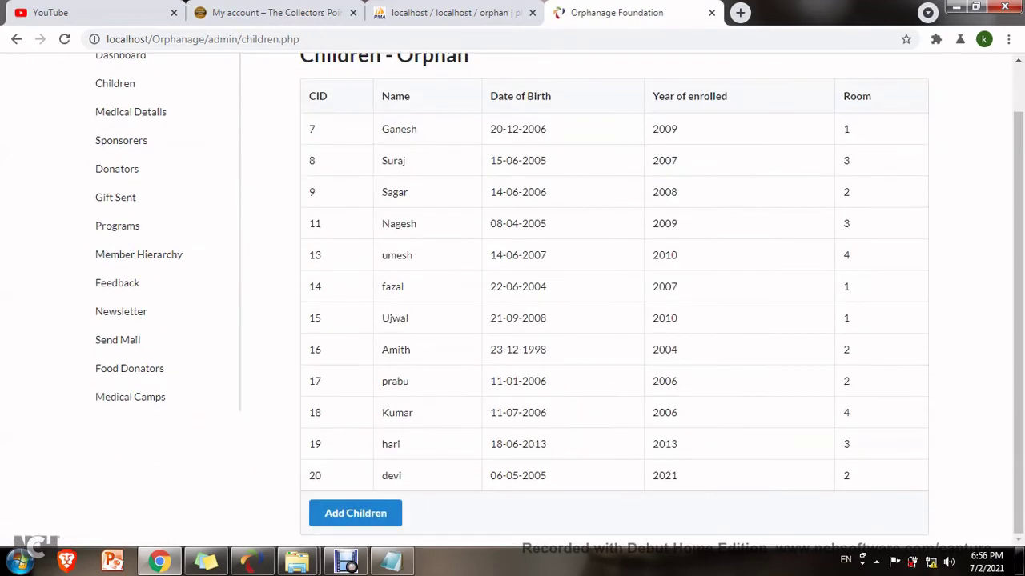
{"action": "left_click_drag", "start_coordinate": [387, 475], "coordinate": [850, 475]}
{"action": "scroll", "coordinate": [512, 304], "scroll_direction": "up", "scroll_amount": 1}
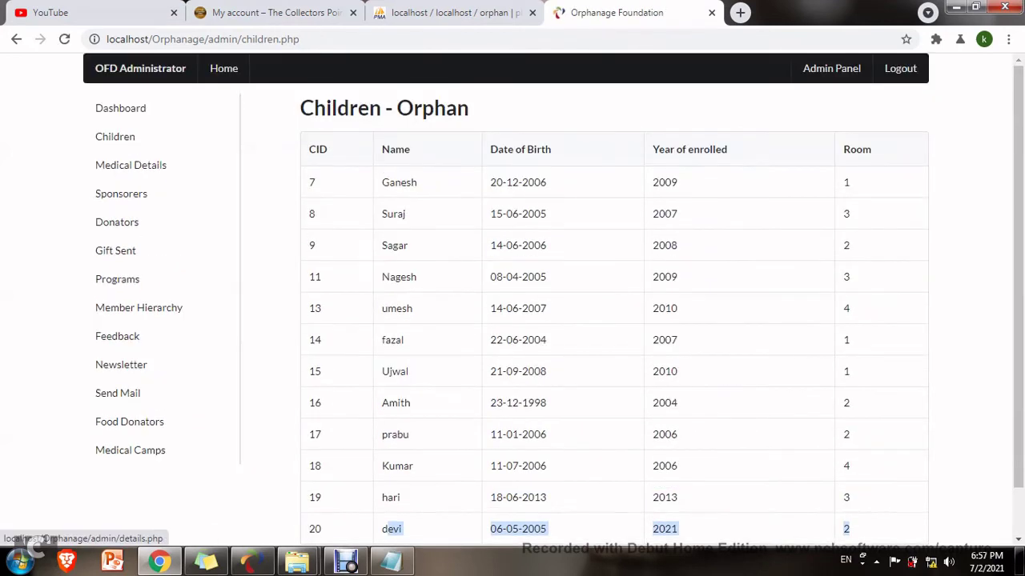
Review the Medical Details, Sponsorers and Donators listings, highlighting a sponsor and a donator row.
{"action": "left_click", "coordinate": [137, 165]}
{"action": "left_click", "coordinate": [128, 193]}
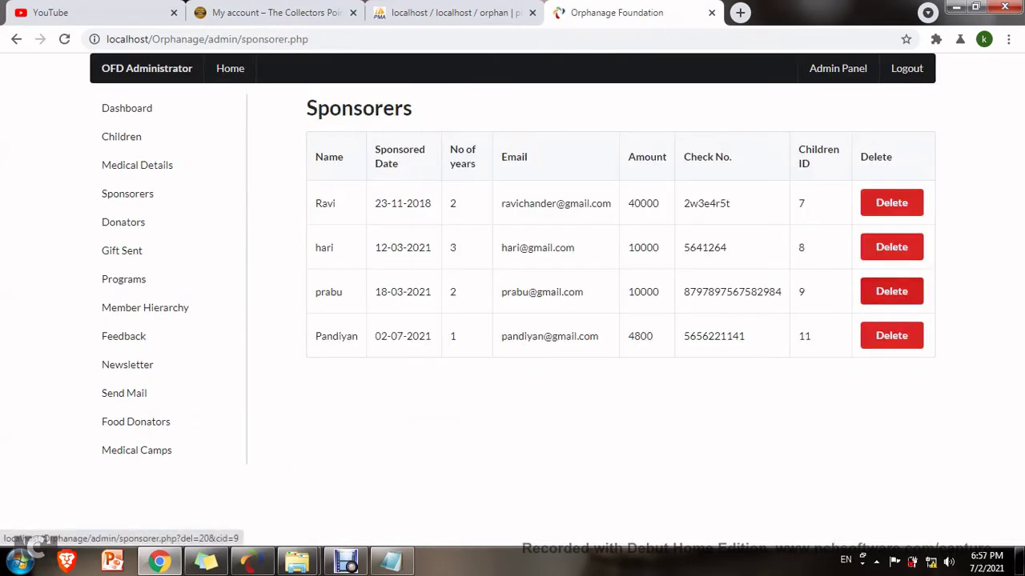
{"action": "left_click_drag", "start_coordinate": [314, 336], "coordinate": [810, 336]}
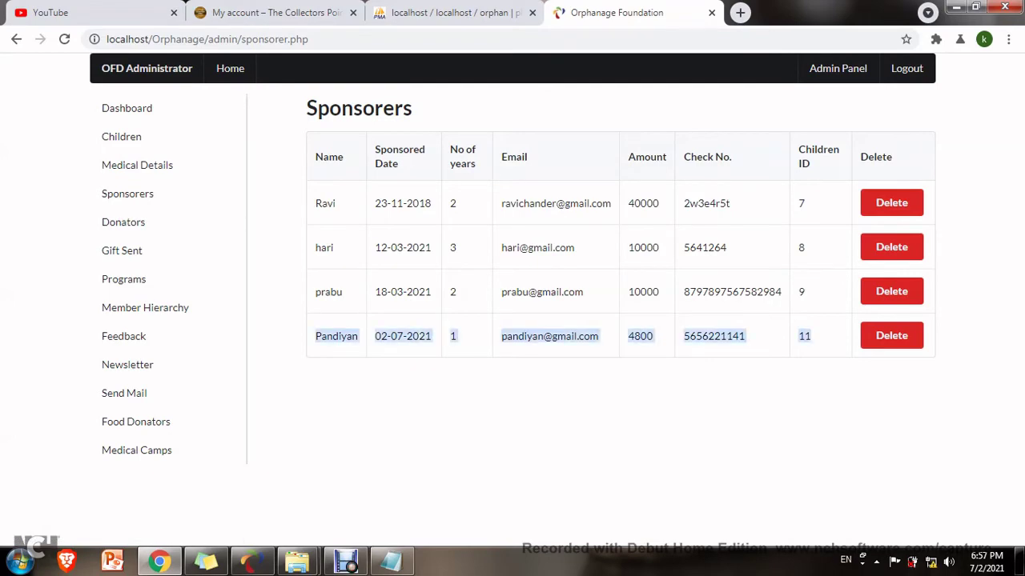
{"action": "left_click", "coordinate": [124, 222]}
{"action": "scroll", "coordinate": [558, 302], "scroll_direction": "down", "scroll_amount": 1}
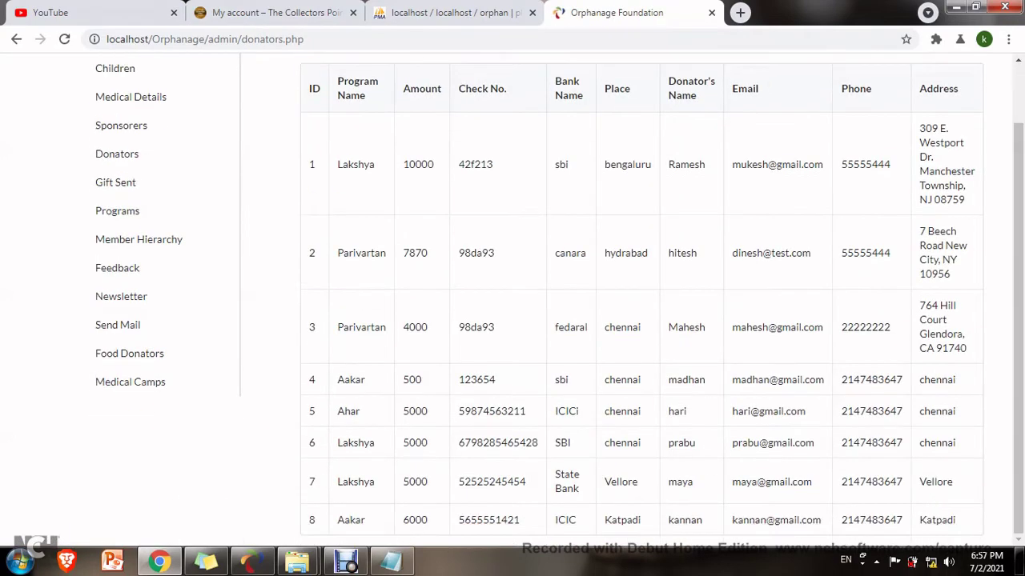
{"action": "scroll", "coordinate": [559, 302], "scroll_direction": "up", "scroll_amount": 1}
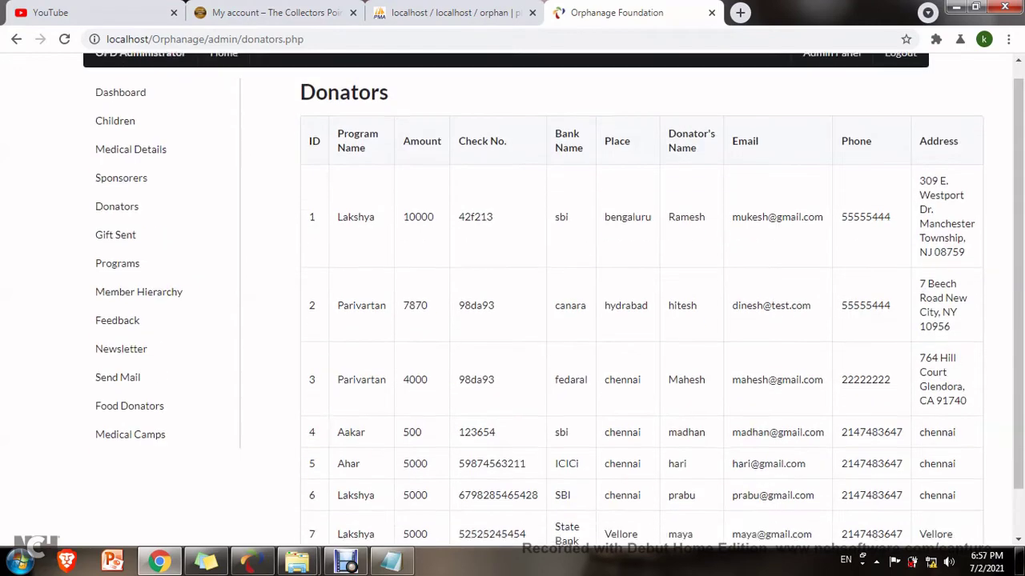
{"action": "scroll", "coordinate": [559, 302], "scroll_direction": "down", "scroll_amount": 1}
{"action": "left_click_drag", "start_coordinate": [336, 521], "coordinate": [956, 520]}
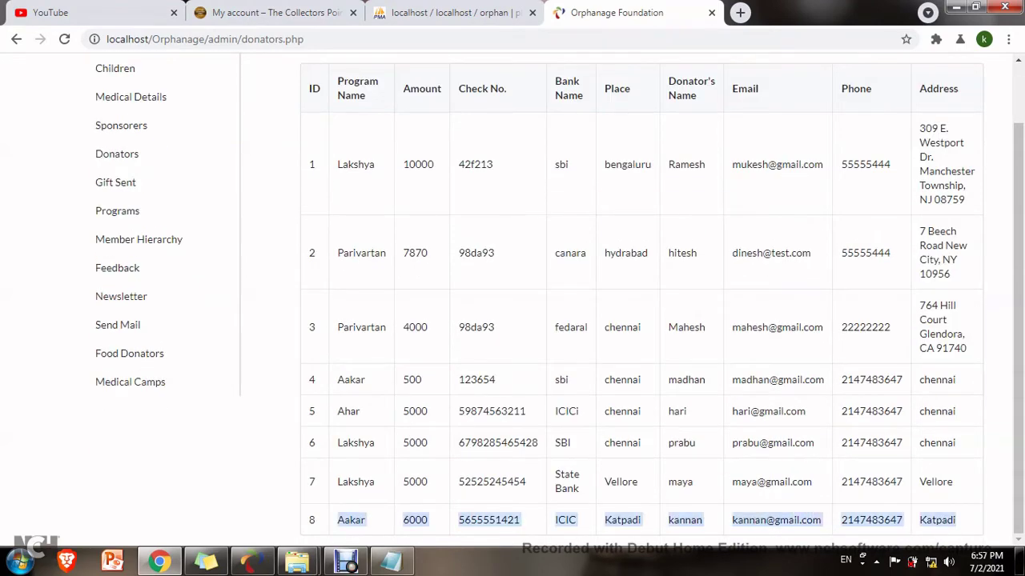
View the Gift Sent listing, highlighting gift row 4, then open the Programs form.
{"action": "left_click", "coordinate": [115, 182]}
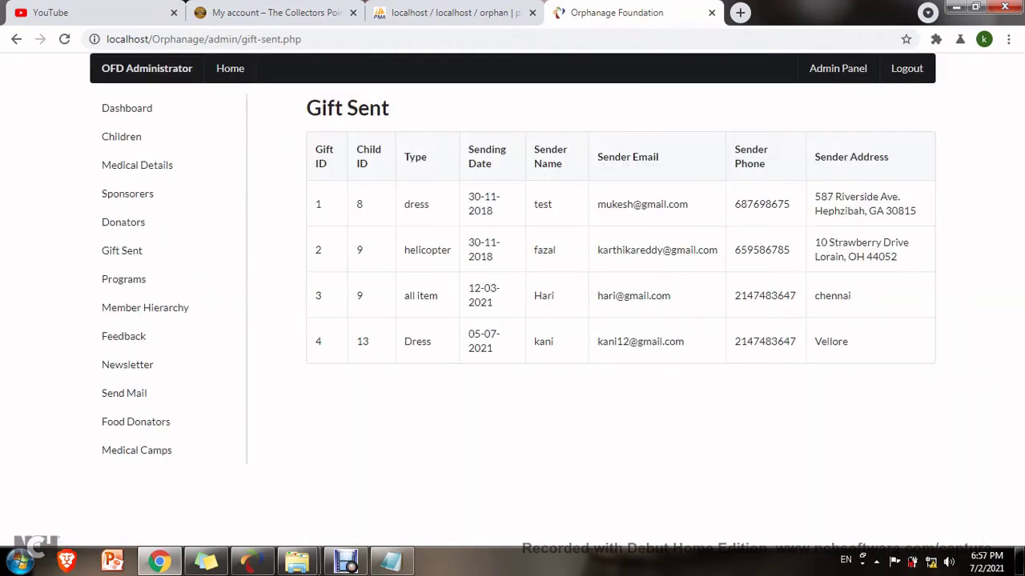
{"action": "left_click_drag", "start_coordinate": [402, 341], "coordinate": [849, 341]}
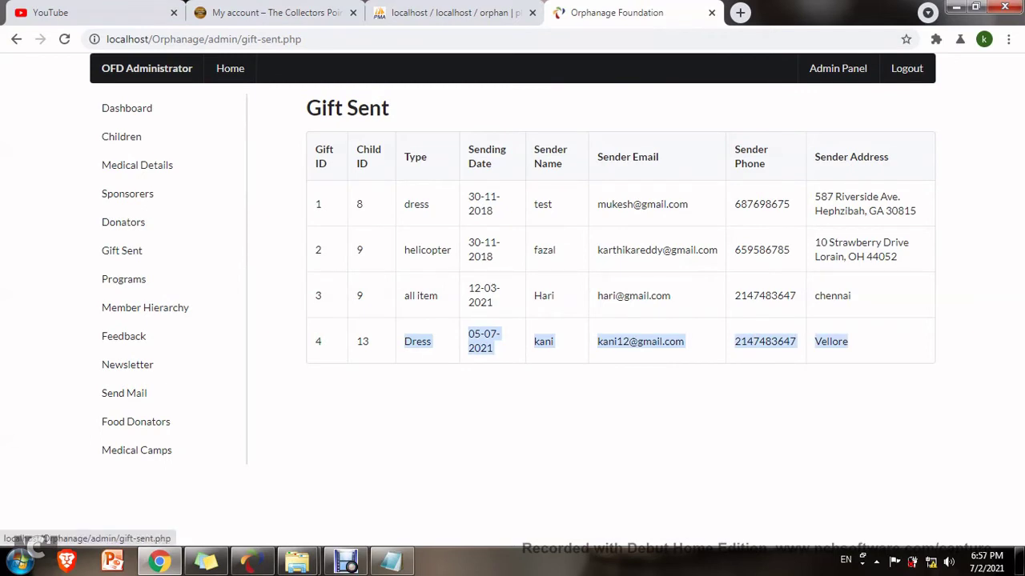
{"action": "left_click", "coordinate": [123, 278]}
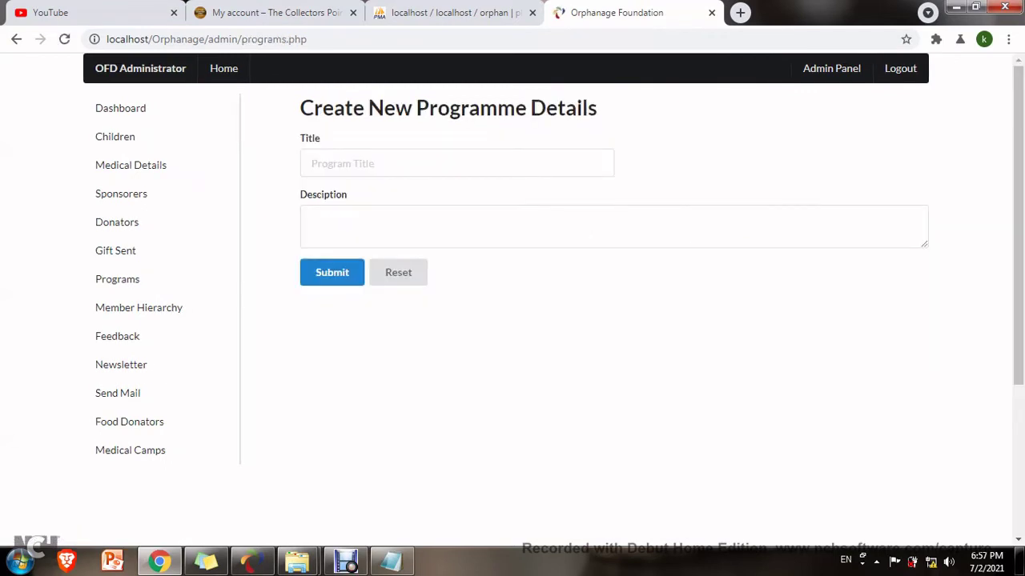
Enter the programme title 'Children's day', fixing its spelling with a suggestion.
{"action": "left_click", "coordinate": [456, 163]}
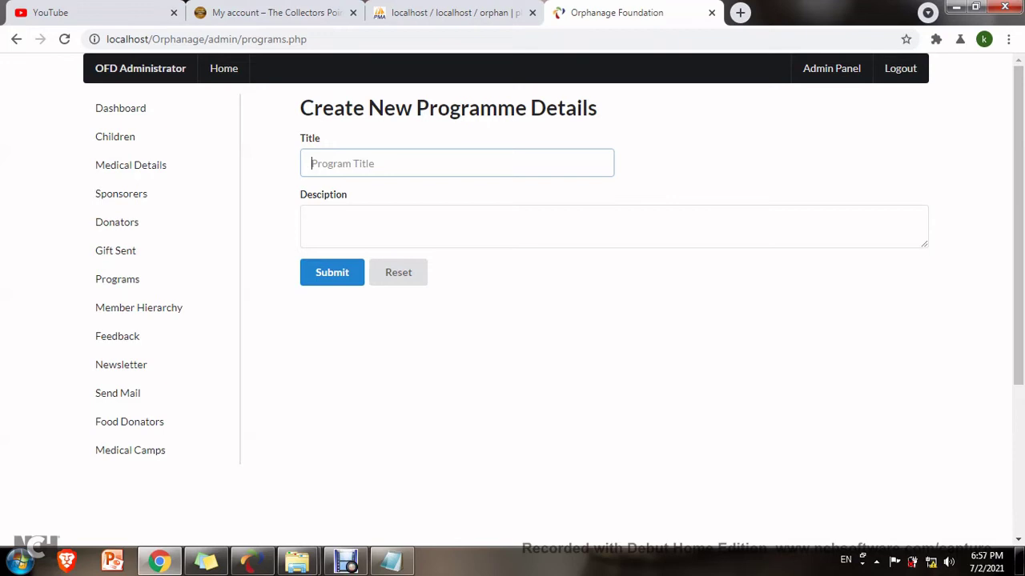
{"action": "type", "text": "Childrens"}
{"action": "right_click", "coordinate": [336, 163]}
{"action": "left_click", "coordinate": [370, 169]}
{"action": "type", "text": "dauy"}
{"action": "key", "text": "Tab"}
Write the description 'Next week contact', correct 'contect', submit and dismiss the insertion error.
{"action": "type", "text": "Con"}
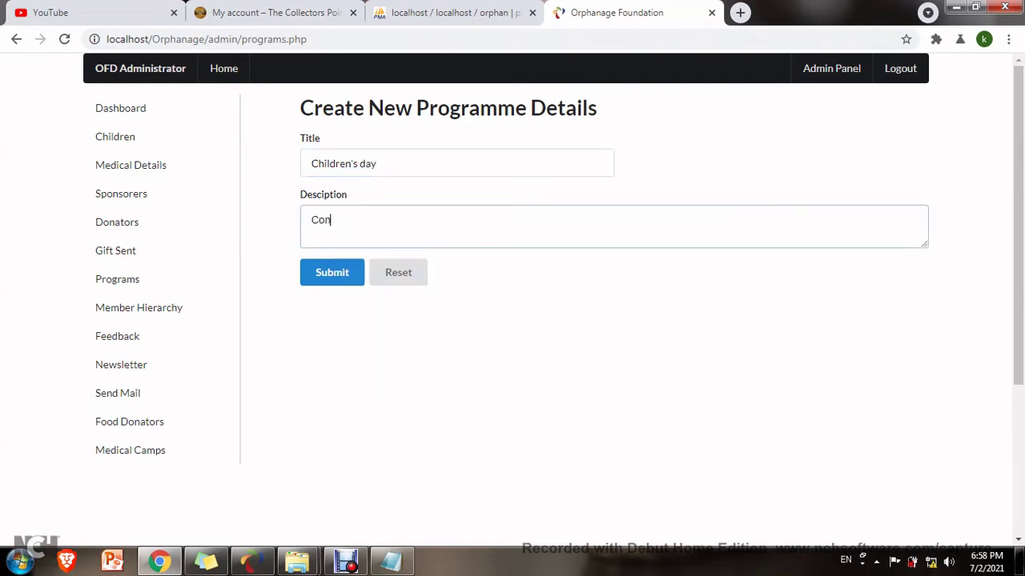
{"action": "type", "text": "tected"}
{"action": "key", "text": "ctrl+a"}
{"action": "key", "text": "BackSpace"}
{"action": "type", "text": "Next week contec"}
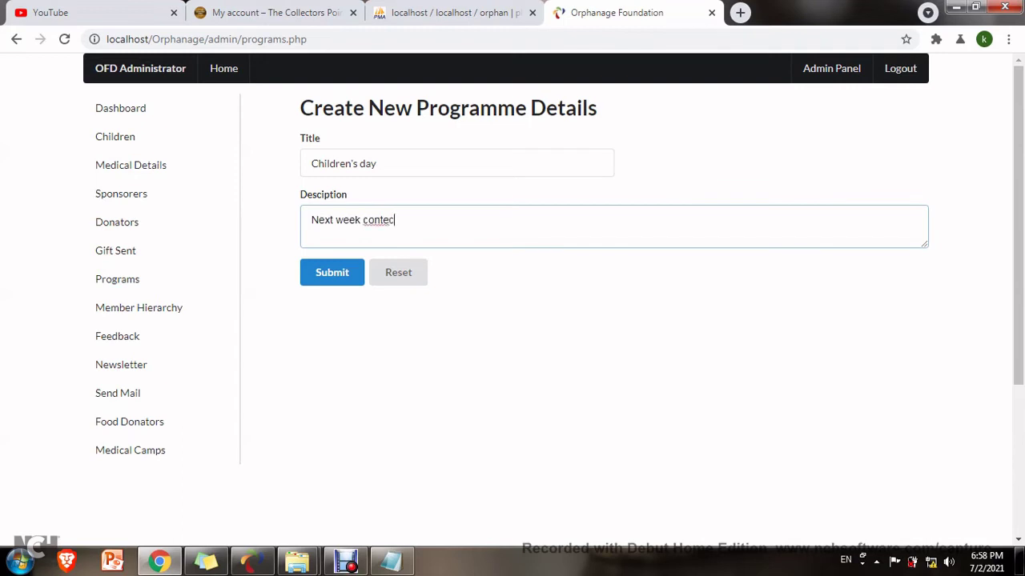
{"action": "type", "text": "t"}
{"action": "right_click", "coordinate": [383, 220]}
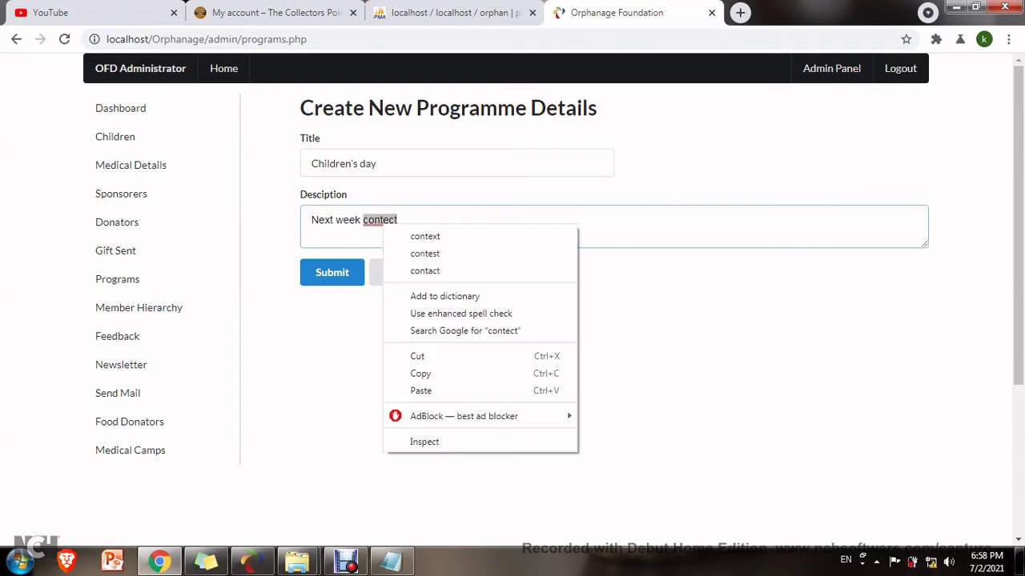
{"action": "left_click", "coordinate": [408, 270]}
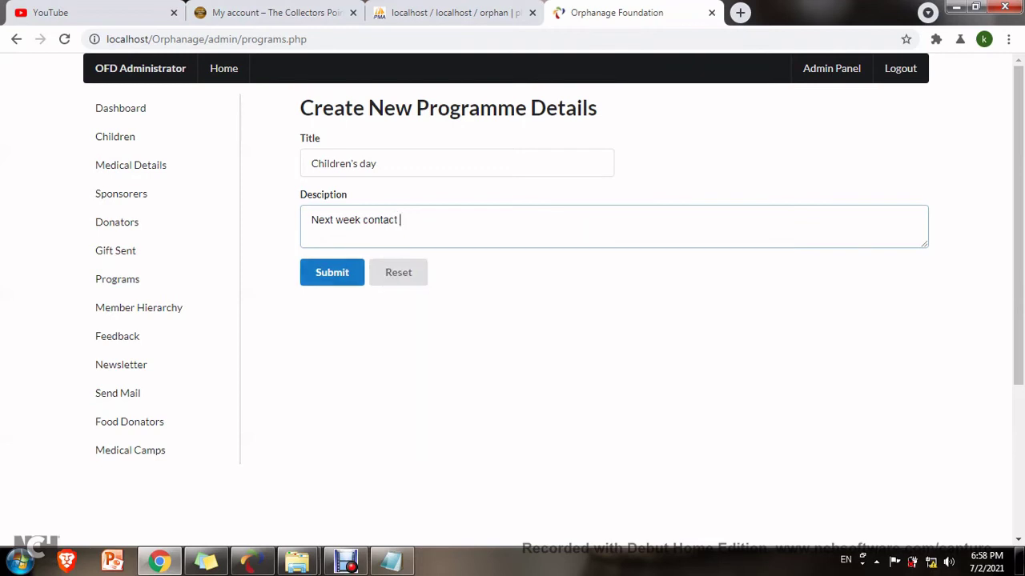
{"action": "left_click", "coordinate": [332, 272]}
{"action": "left_click", "coordinate": [645, 121]}
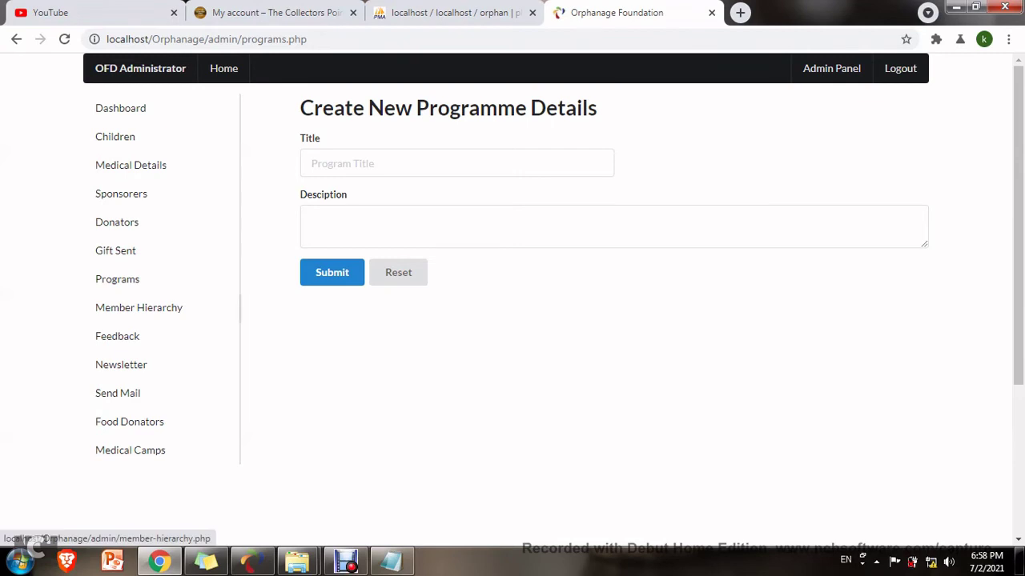
Look over the member hierarchy and the visitor feedback list.
{"action": "left_click", "coordinate": [138, 308]}
{"action": "left_click", "coordinate": [123, 336]}
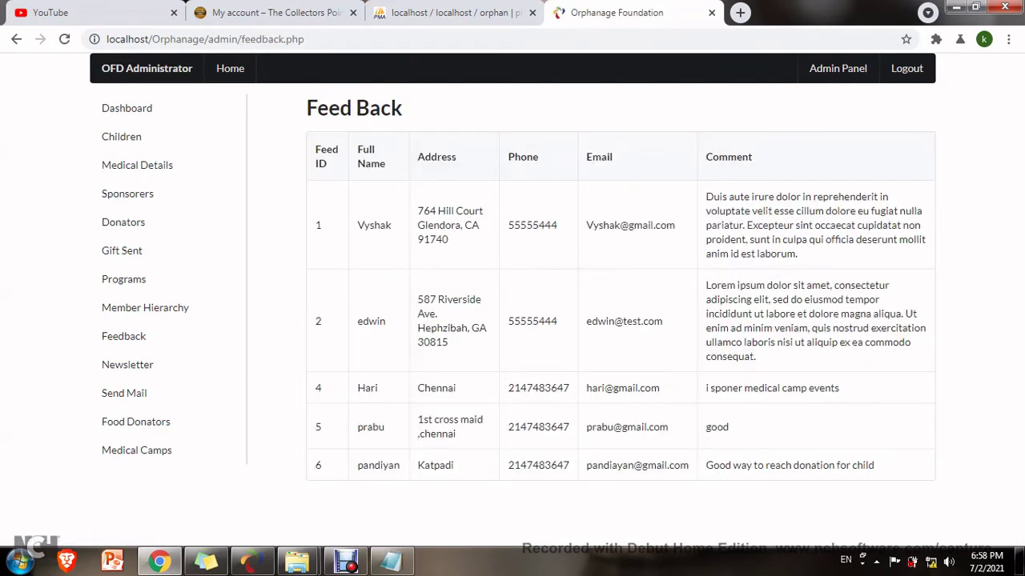
{"action": "left_click_drag", "start_coordinate": [358, 465], "coordinate": [564, 465]}
Submit an August newsletter with story 'Medical camp' and issue 'Donation need'.
{"action": "left_click", "coordinate": [127, 364]}
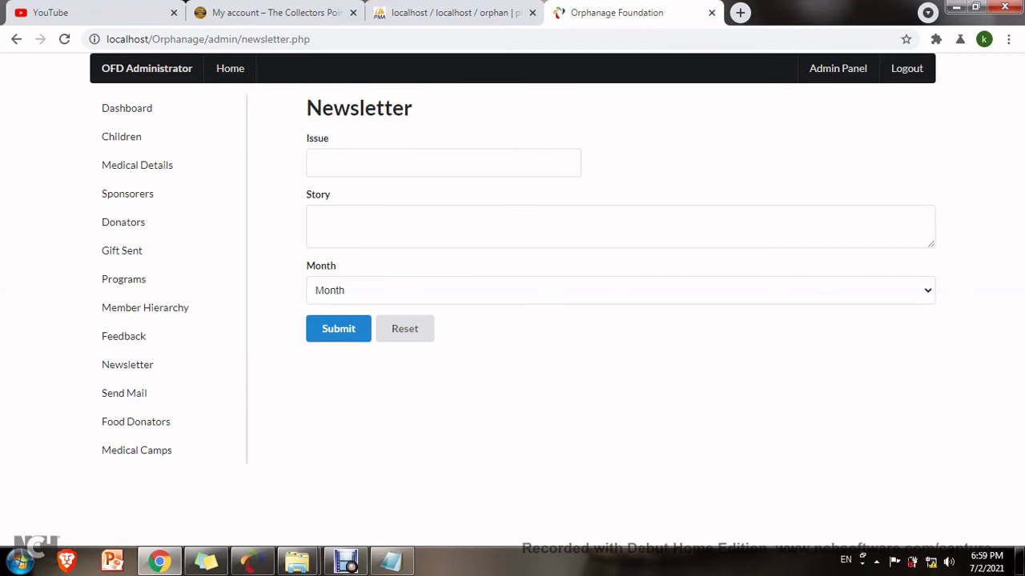
{"action": "left_click", "coordinate": [620, 290]}
{"action": "left_click", "coordinate": [336, 419]}
{"action": "left_click", "coordinate": [318, 223]}
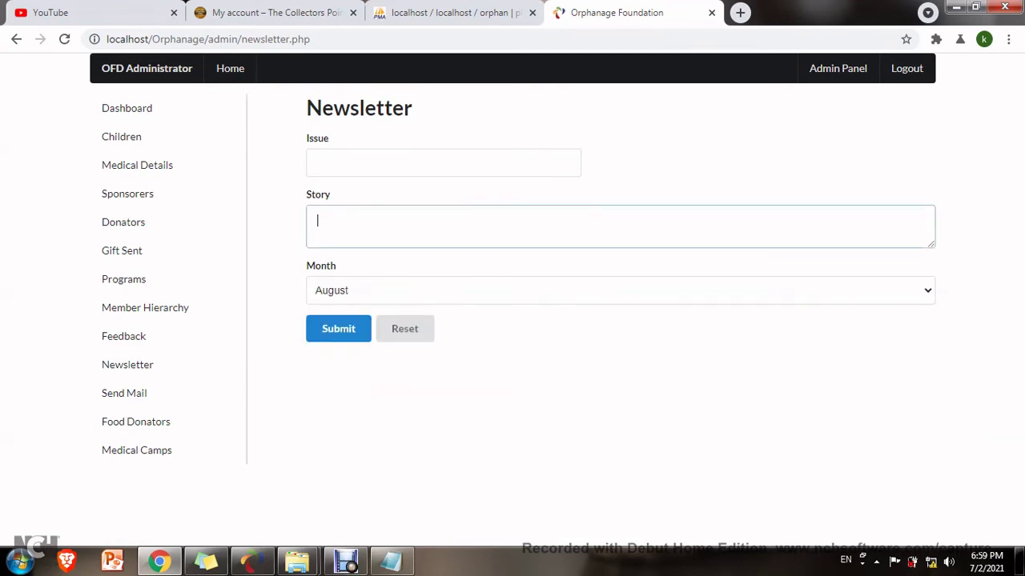
{"action": "type", "text": "Medical camp"}
{"action": "left_click", "coordinate": [443, 163]}
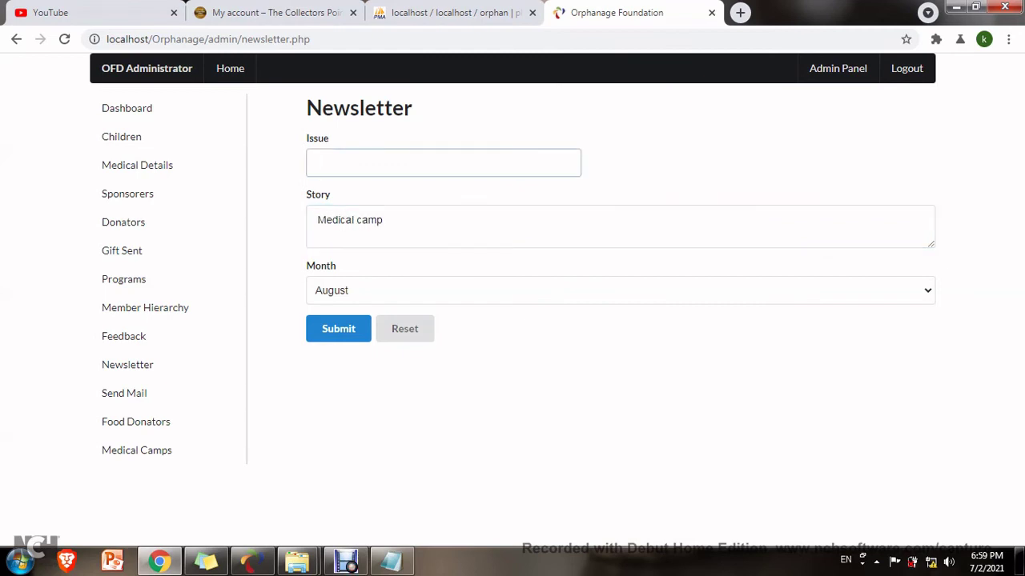
{"action": "type", "text": "Donation need"}
{"action": "left_click", "coordinate": [338, 328]}
{"action": "key", "text": "Return"}
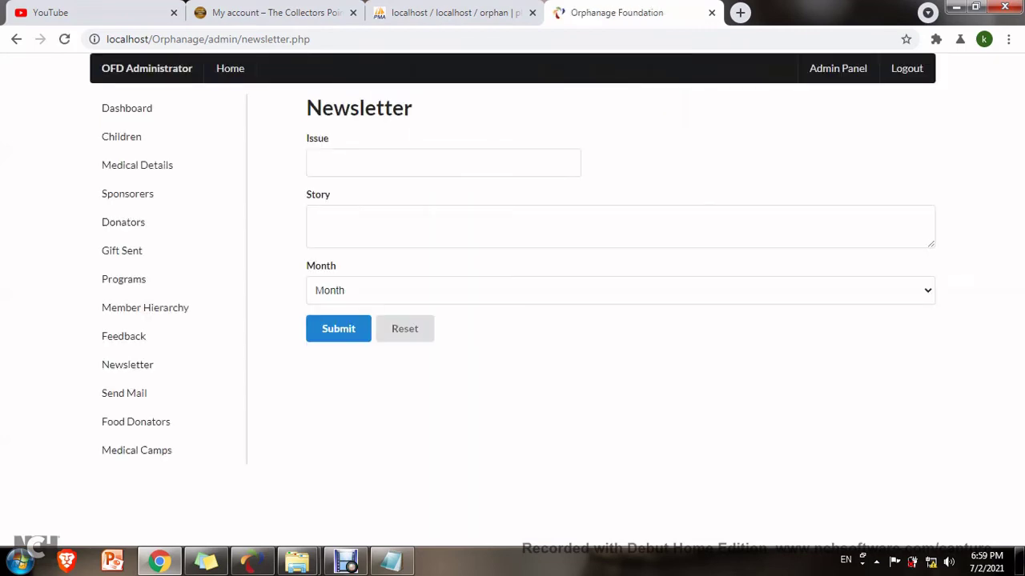
Check the Send Mail page and the food donors list, highlighting donor contact columns.
{"action": "left_click", "coordinate": [124, 393]}
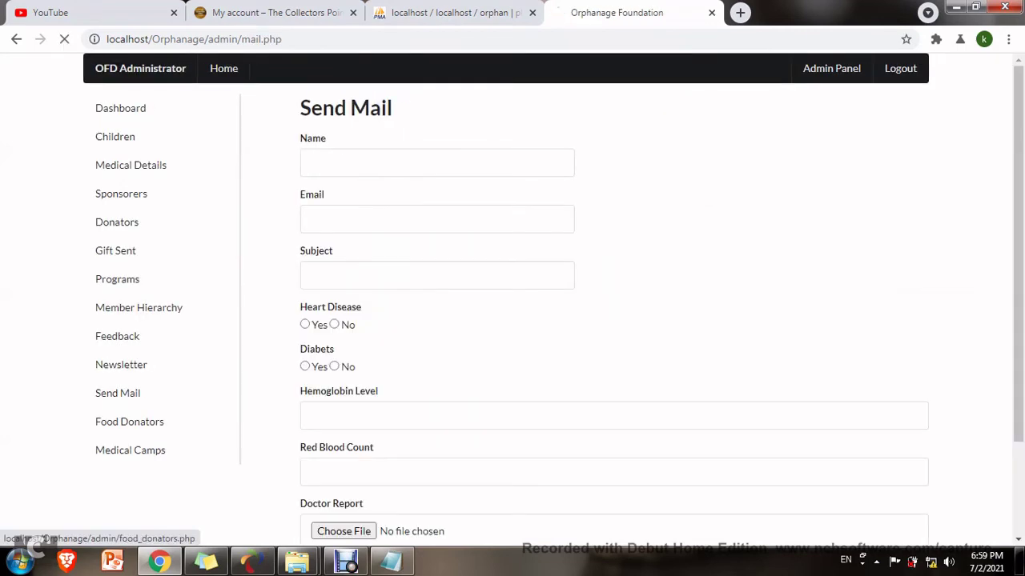
{"action": "left_click", "coordinate": [135, 422]}
{"action": "left_click_drag", "start_coordinate": [818, 313], "coordinate": [781, 313]}
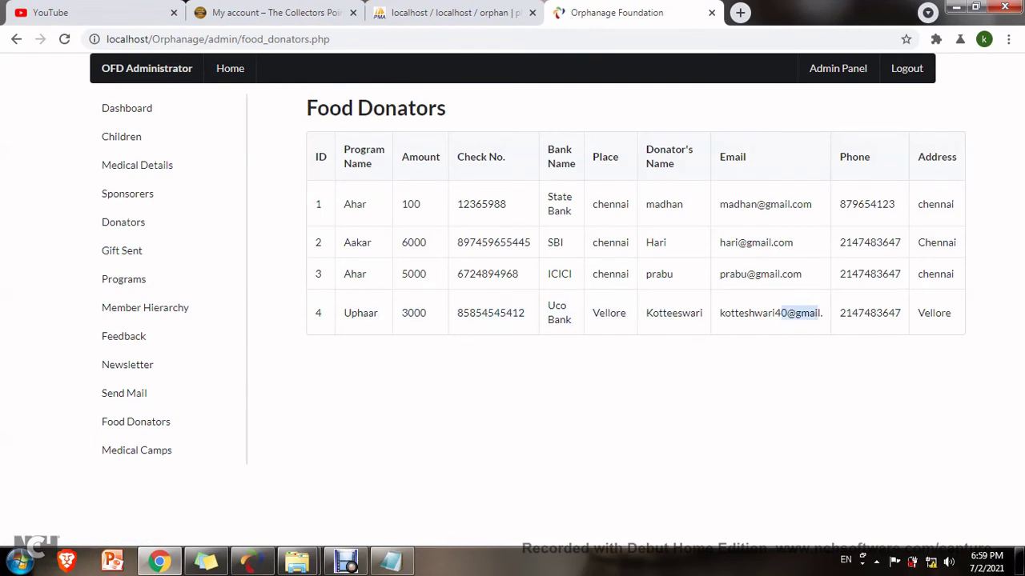
{"action": "left_click_drag", "start_coordinate": [869, 313], "coordinate": [953, 313]}
Submit a July medical camp 'Health checkup' with details 'July 5th', then log out.
{"action": "left_click", "coordinate": [136, 449]}
{"action": "left_click", "coordinate": [320, 163]}
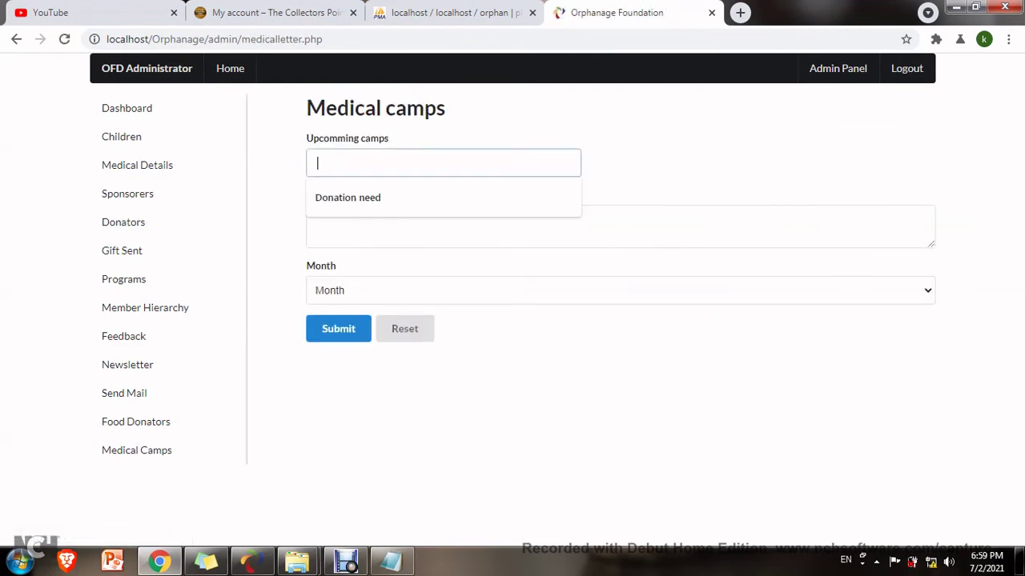
{"action": "key", "text": "Down"}
{"action": "key", "text": "Up"}
{"action": "type", "text": "Hea"}
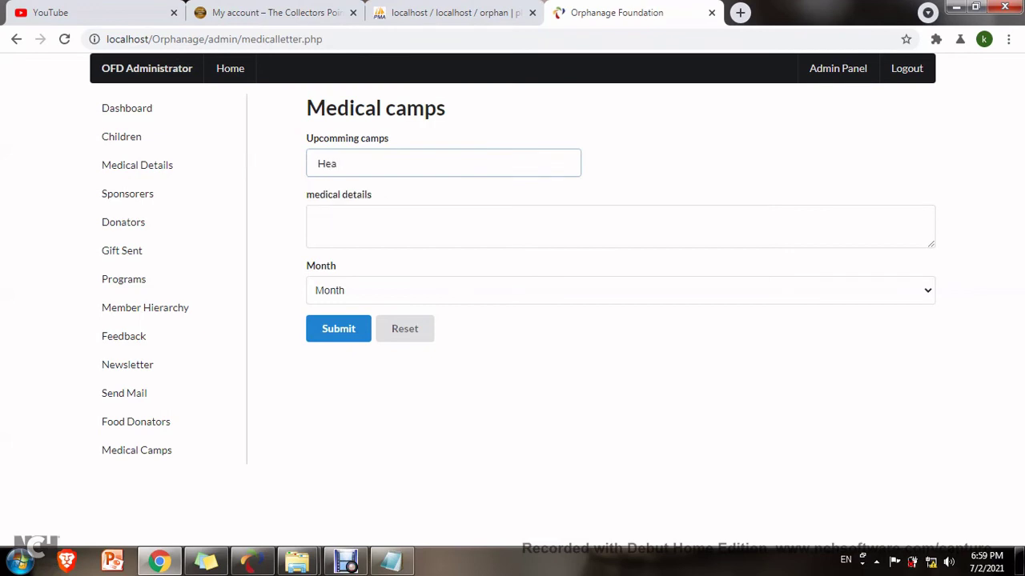
{"action": "type", "text": "lth checkup"}
{"action": "left_click", "coordinate": [317, 221]}
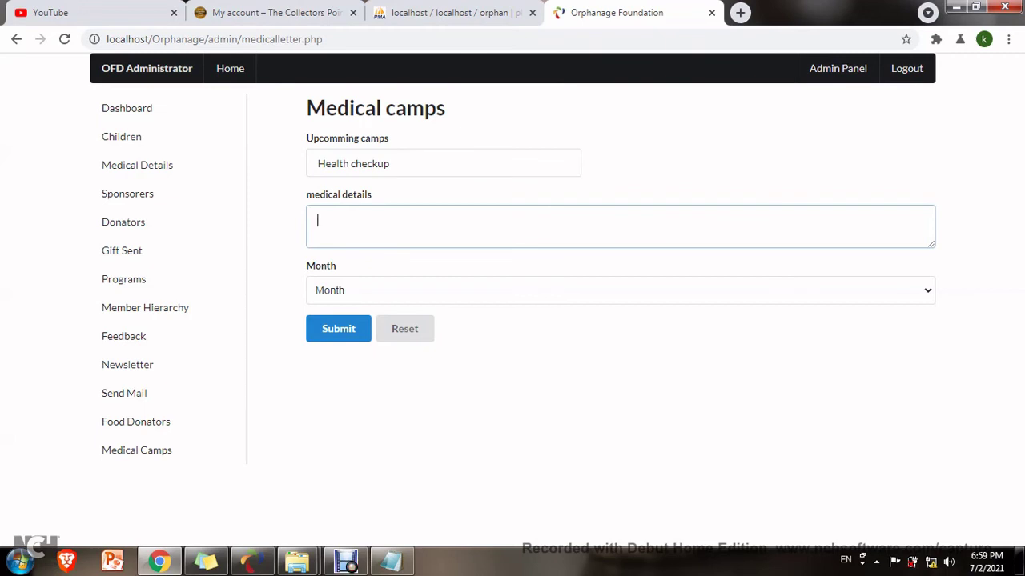
{"action": "type", "text": "July 5th c"}
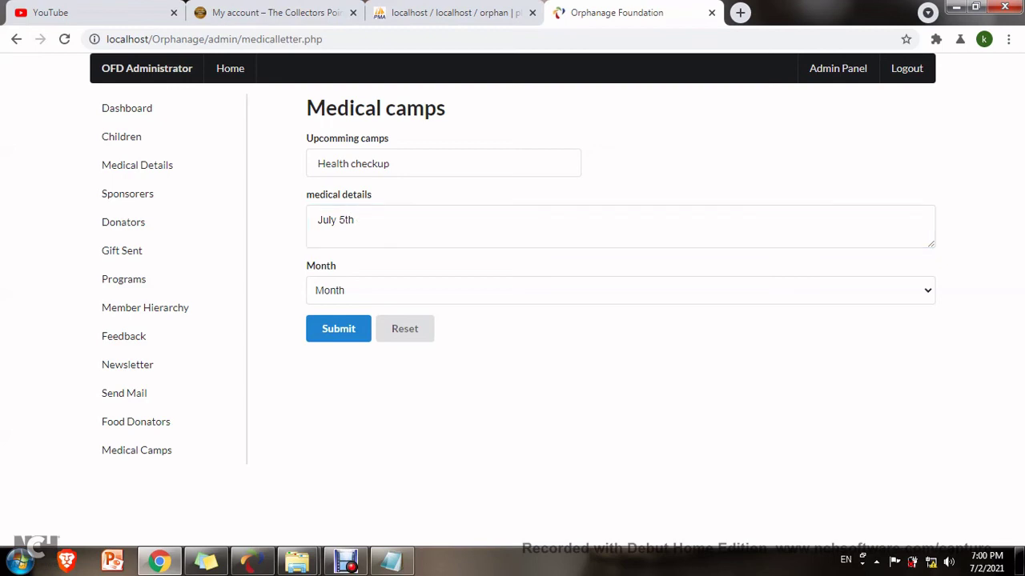
{"action": "left_click", "coordinate": [400, 290]}
{"action": "left_click", "coordinate": [344, 406]}
{"action": "left_click", "coordinate": [338, 328]}
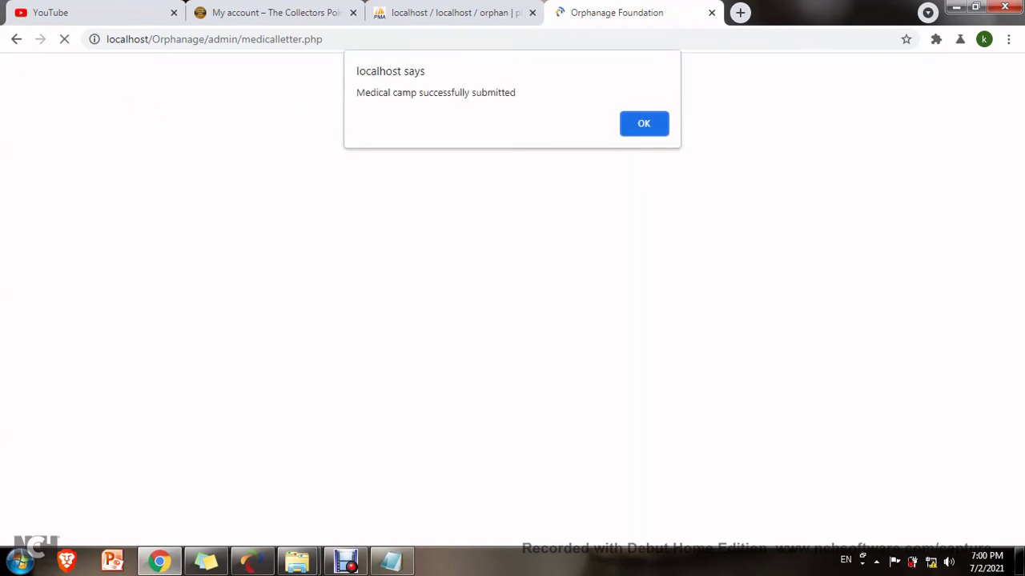
{"action": "key", "text": "Return"}
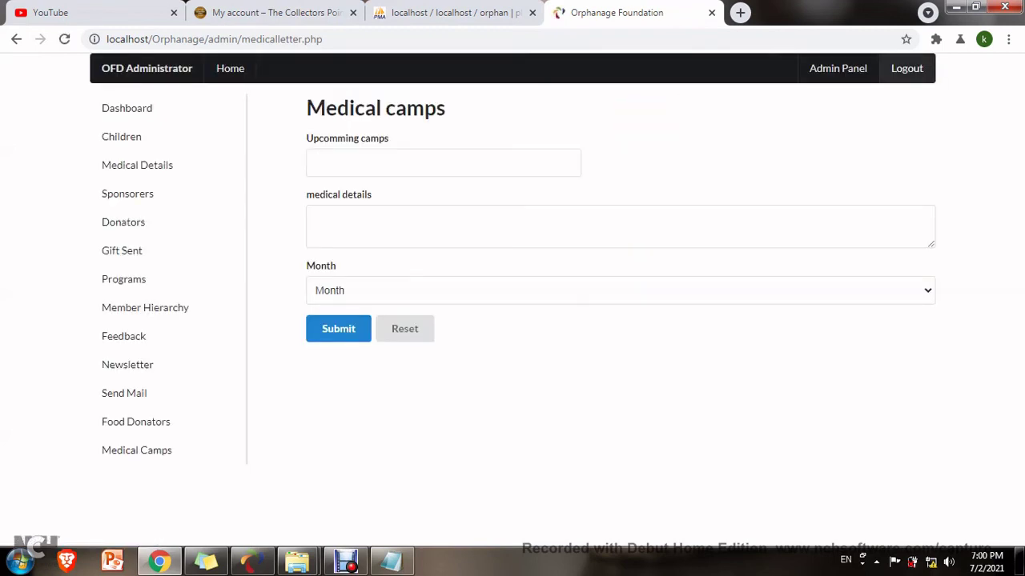
{"action": "left_click", "coordinate": [907, 68]}
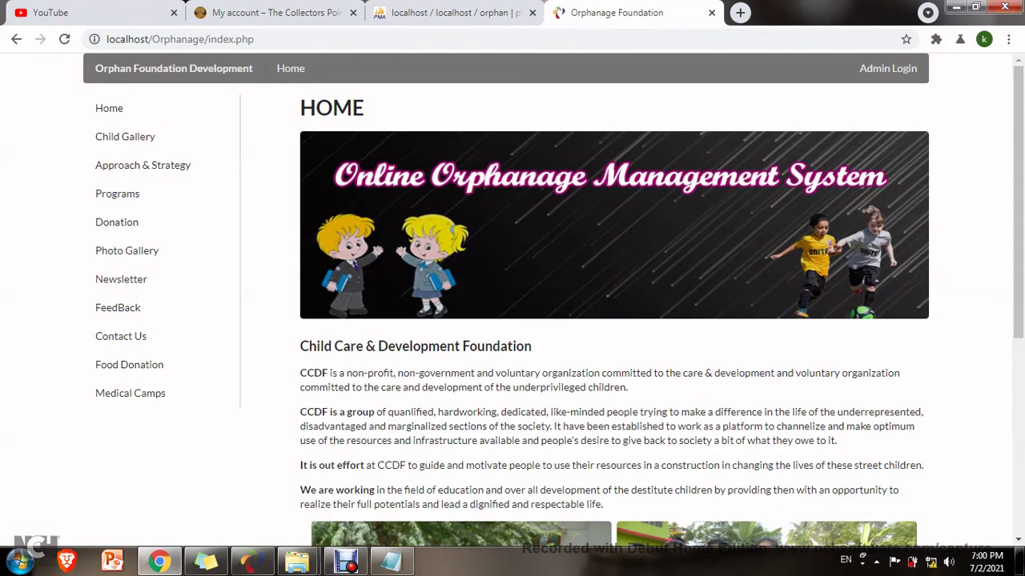
Confirm the public Medical Camps page lists 'Health checkup: July 5th' under July.
{"action": "left_click", "coordinate": [130, 393]}
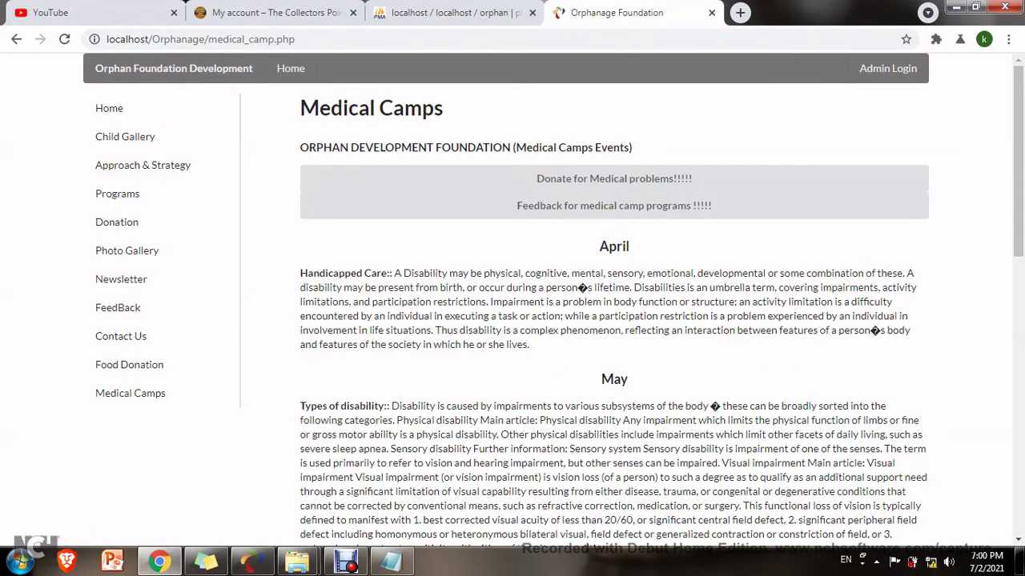
{"action": "scroll", "coordinate": [613, 320], "scroll_direction": "down", "scroll_amount": 9}
{"action": "triple_click", "coordinate": [357, 365]}
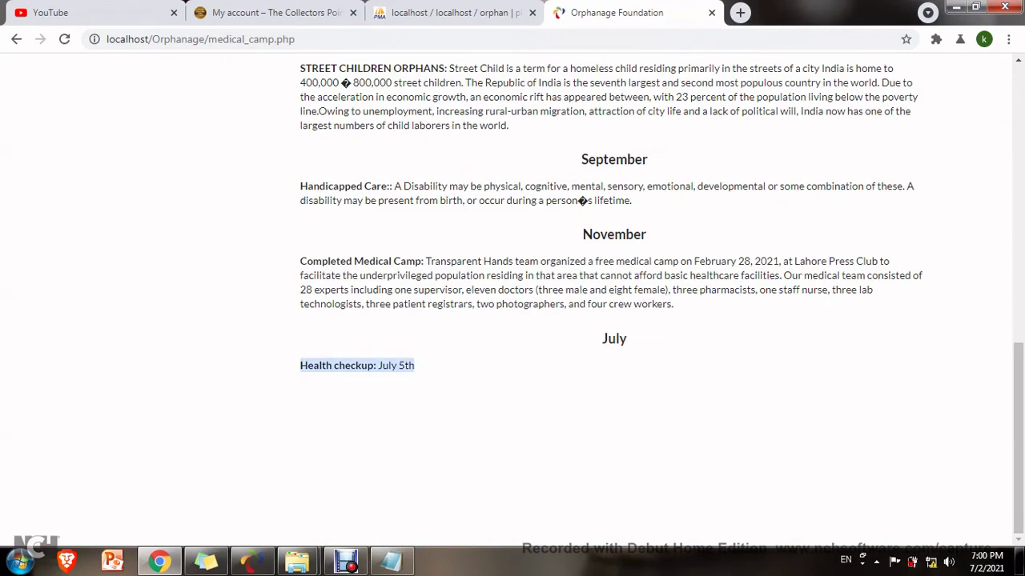
{"action": "scroll", "coordinate": [614, 320], "scroll_direction": "up", "scroll_amount": 3}
{"action": "scroll", "coordinate": [128, 376], "scroll_direction": "up", "scroll_amount": 10}
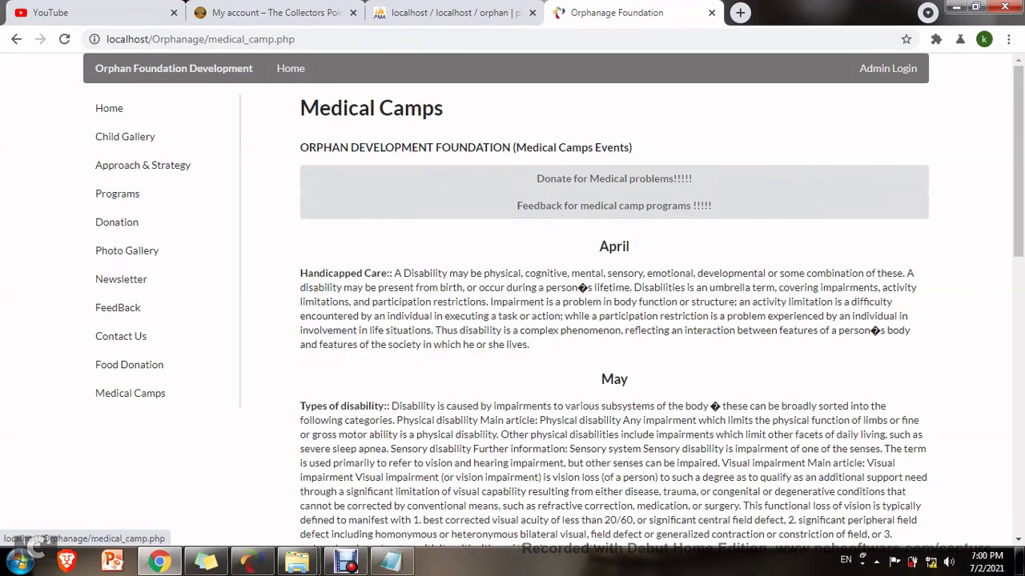
{"action": "left_click", "coordinate": [130, 393]}
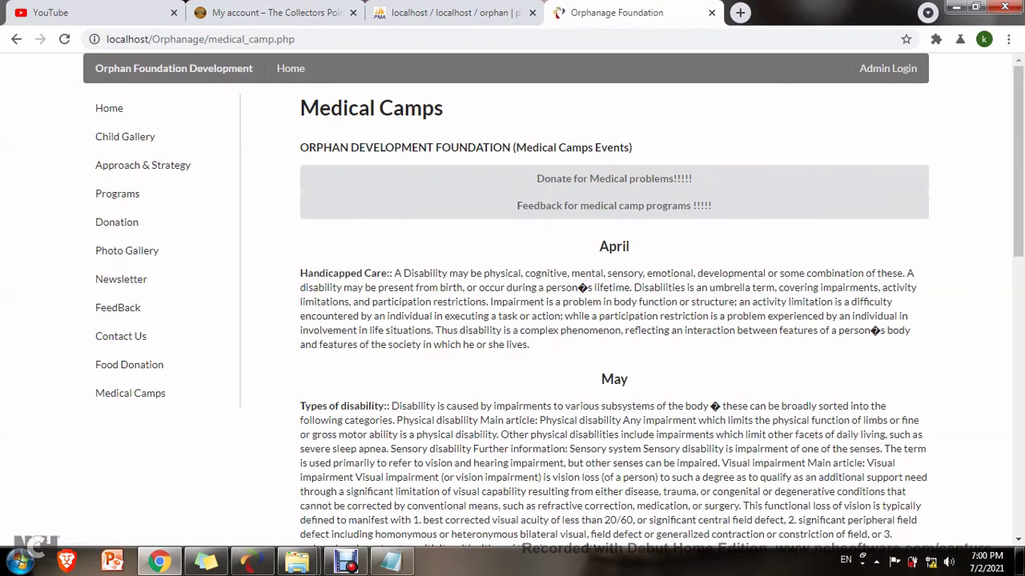
Browse the public Programmes page and return to the Home page.
{"action": "left_click", "coordinate": [117, 194]}
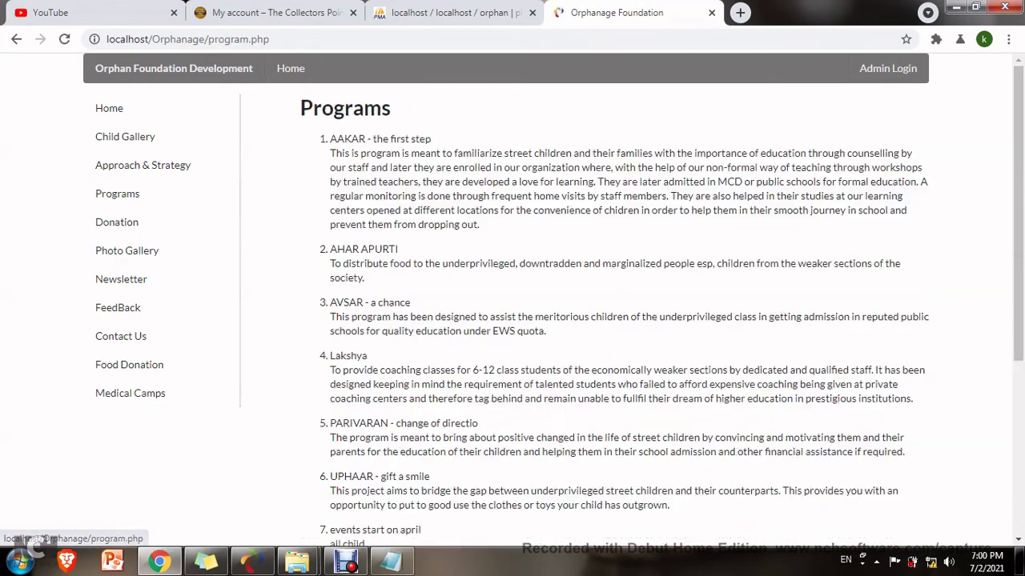
{"action": "scroll", "coordinate": [116, 193], "scroll_direction": "down", "scroll_amount": 4}
{"action": "scroll", "coordinate": [116, 194], "scroll_direction": "up", "scroll_amount": 4}
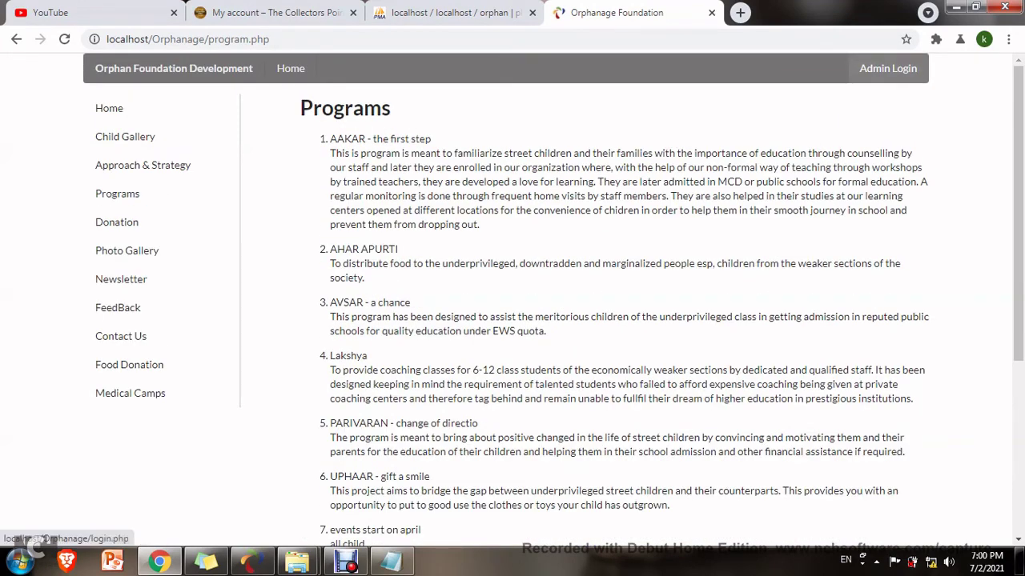
{"action": "left_click", "coordinate": [291, 68]}
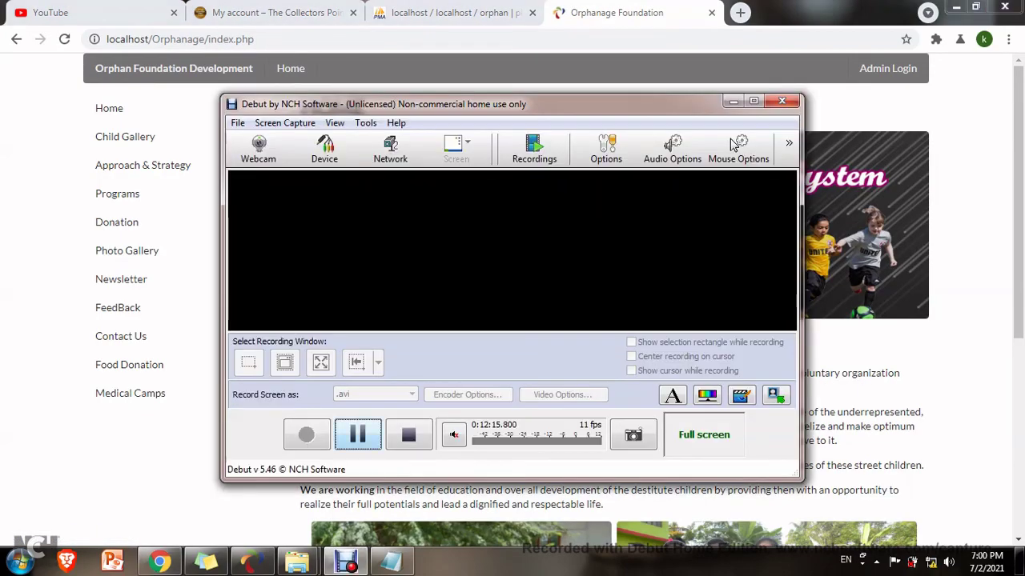